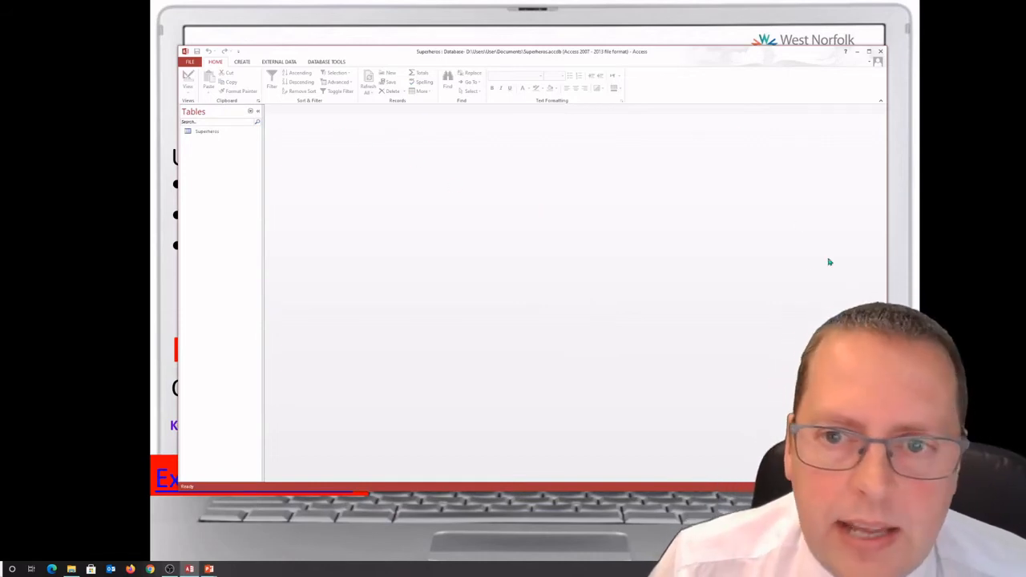
# Step: Open the Superheros table and complete Robin's record with age 18, Brown hair, Brown eyes, gender Male and main power type Brave
pyautogui.click(207, 132)
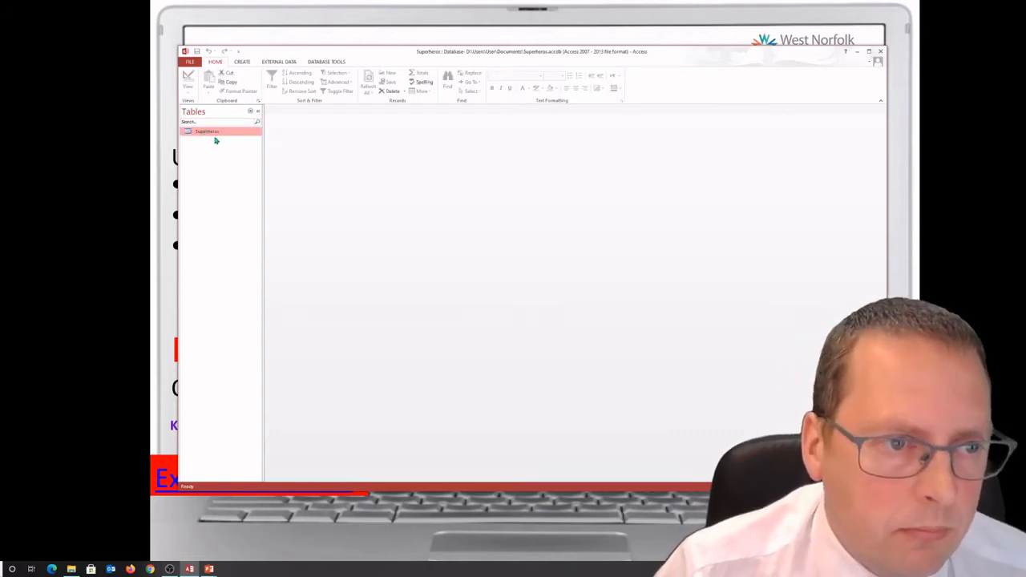
pyautogui.doubleClick(206, 131)
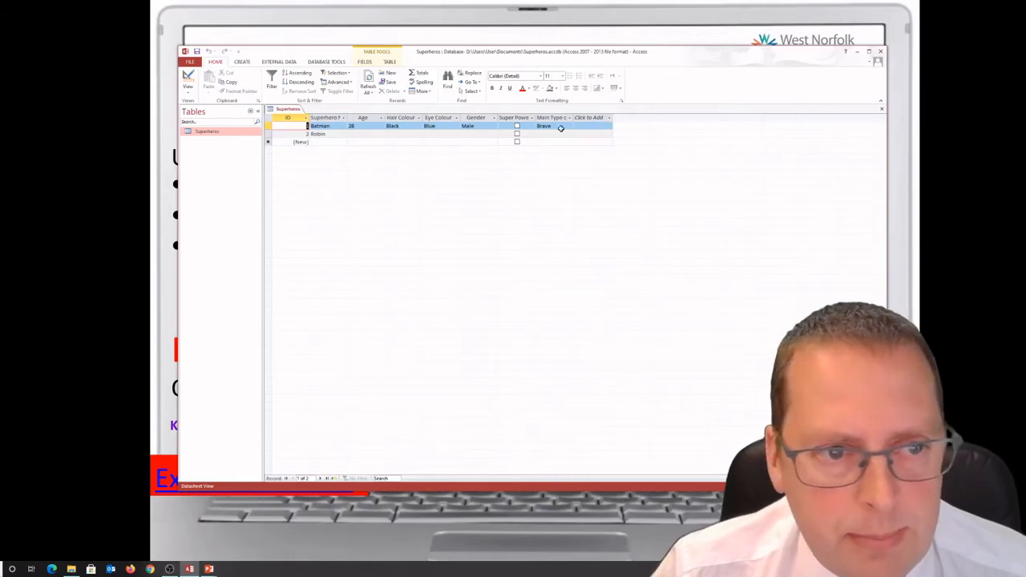
pyautogui.click(359, 133)
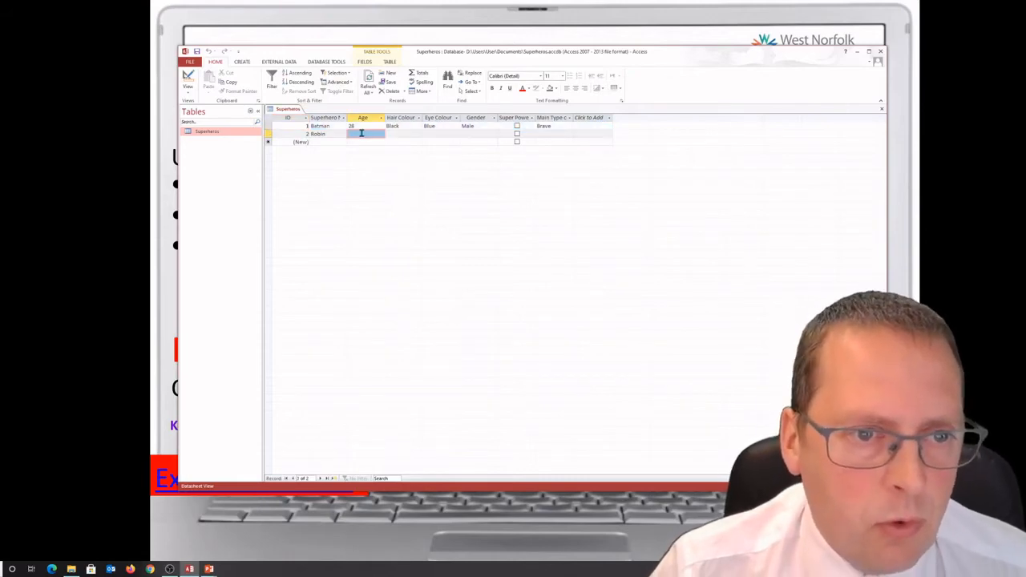
pyautogui.write('18')
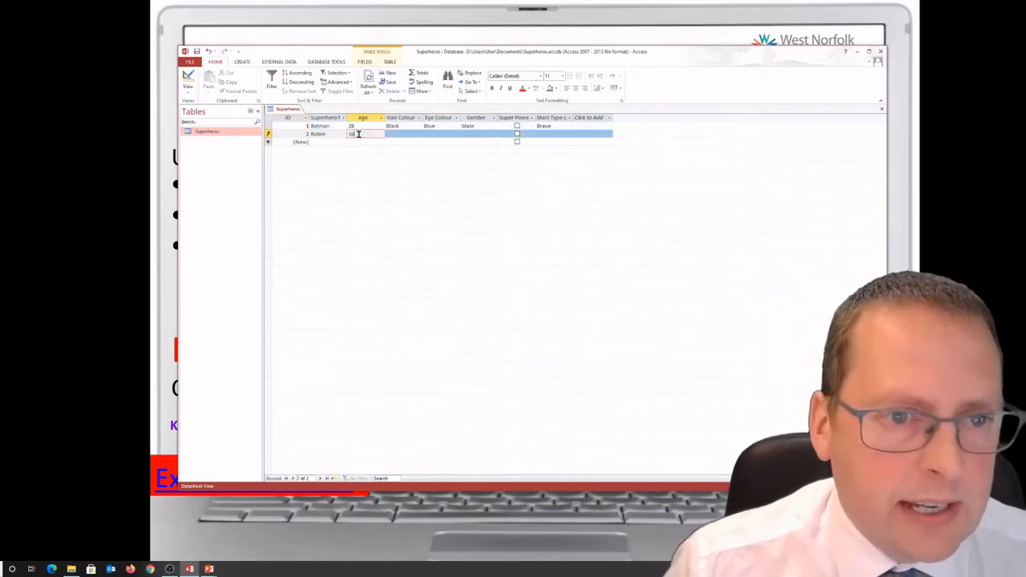
pyautogui.click(397, 135)
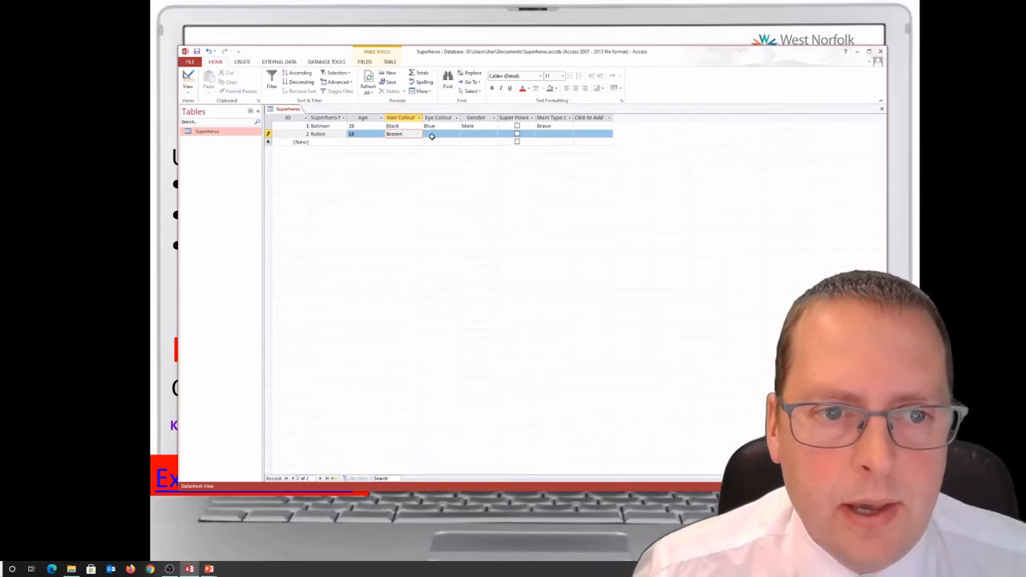
pyautogui.click(436, 134)
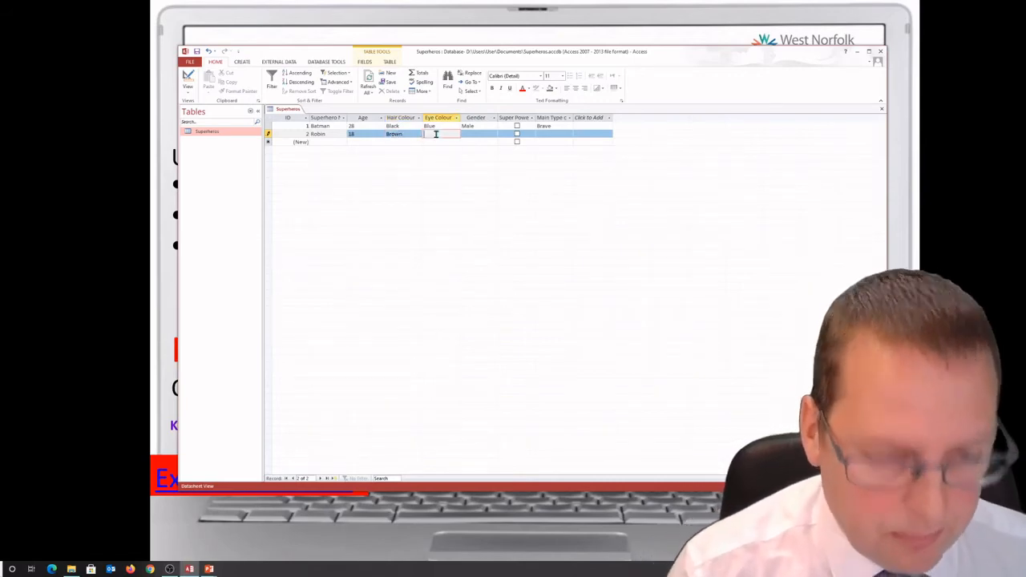
pyautogui.write('Brown')
pyautogui.press('Tab')
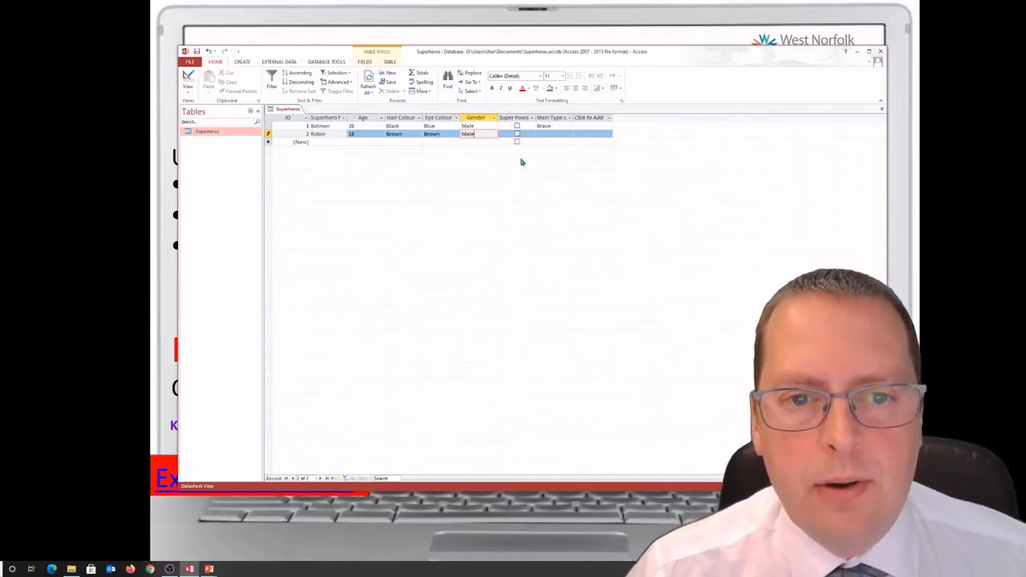
pyautogui.click(545, 134)
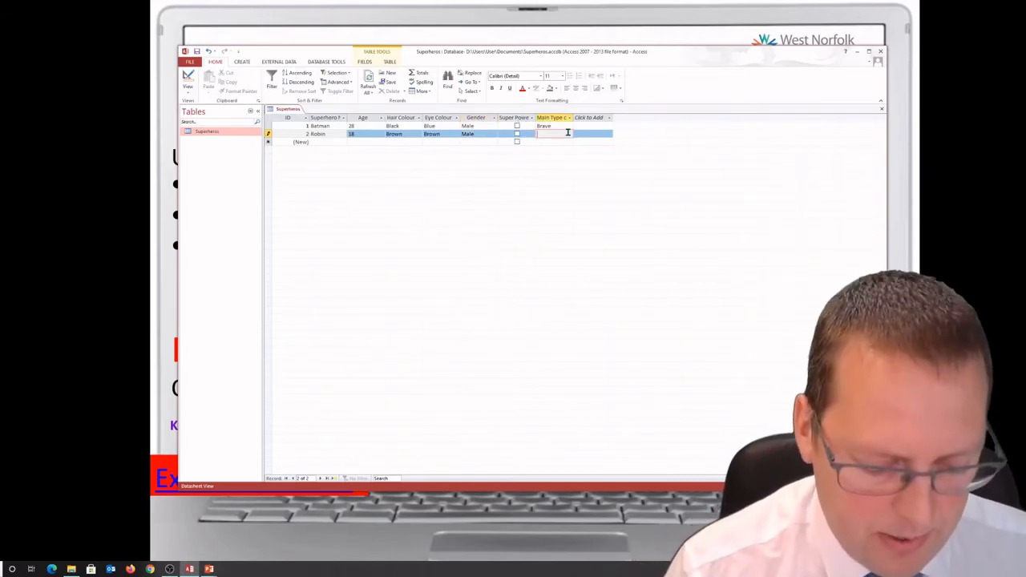
pyautogui.write('Lo')
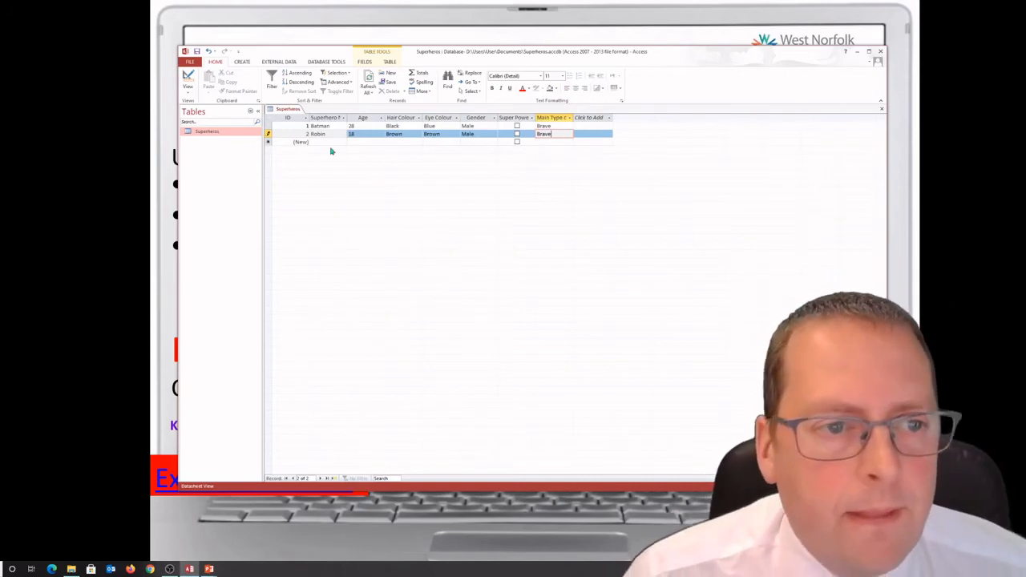
# Step: Add a record for Hulk with age 32, Black hair, Green eyes, gender Male, Super Power ticked and main power type Strength
pyautogui.click(328, 142)
pyautogui.write('Hulk')
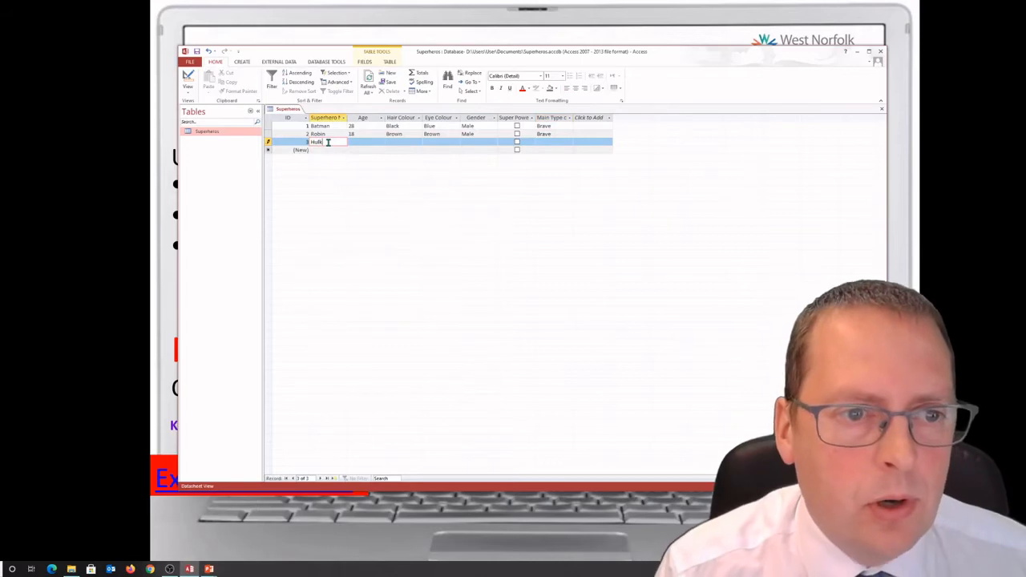
pyautogui.press('Tab')
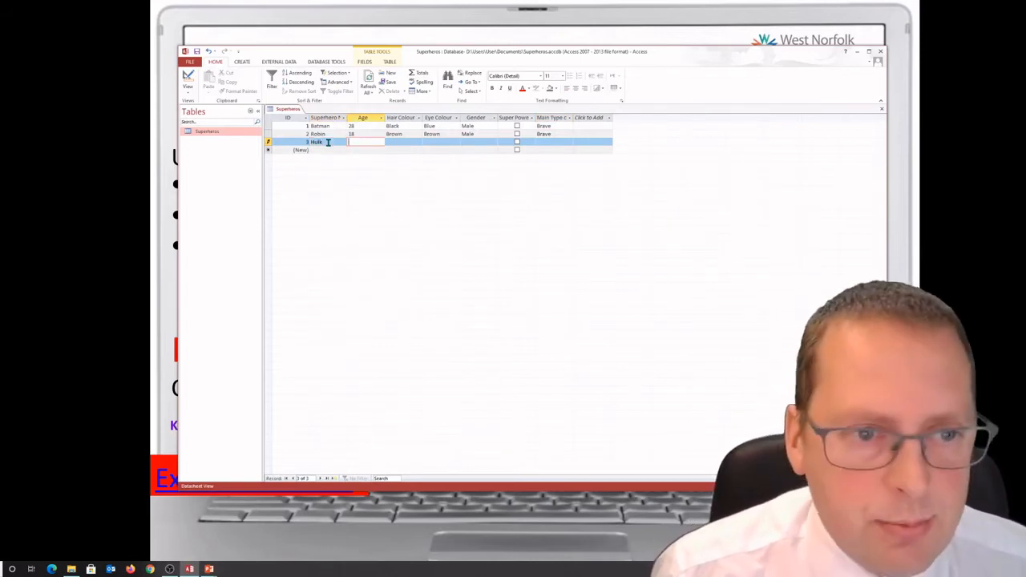
pyautogui.write('32')
pyautogui.press('Tab')
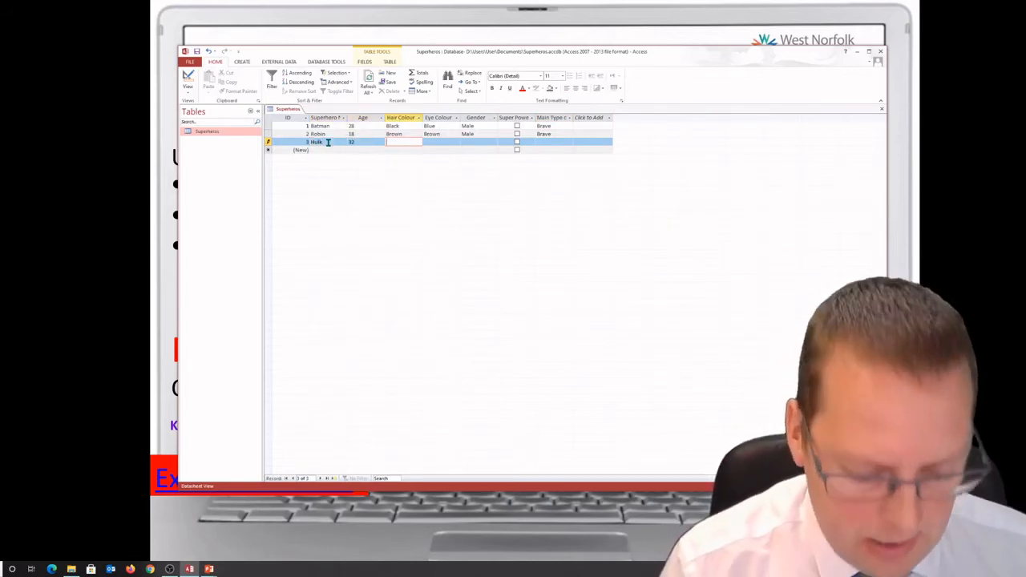
pyautogui.press('Tab')
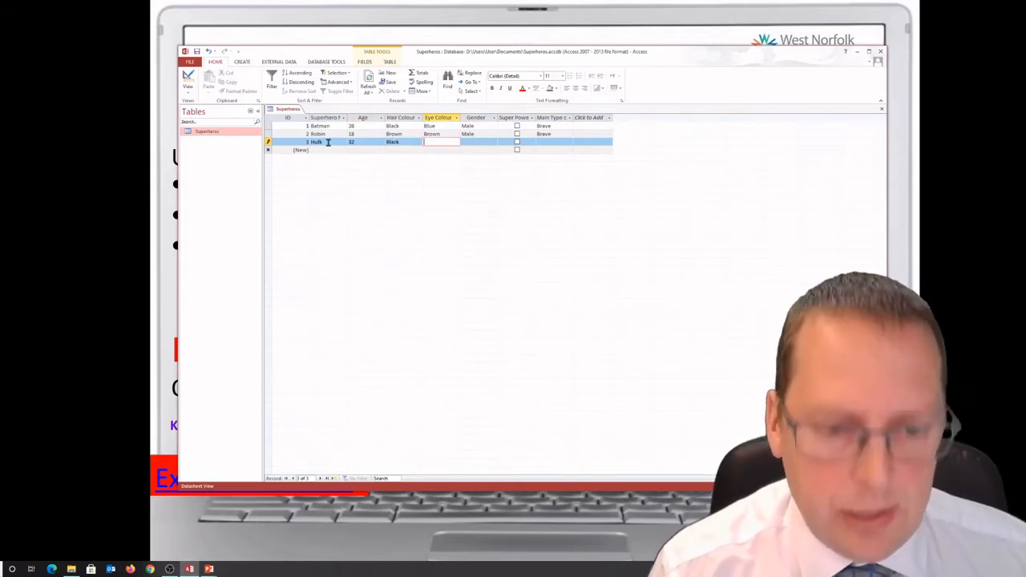
pyautogui.write('Green')
pyautogui.press('Tab')
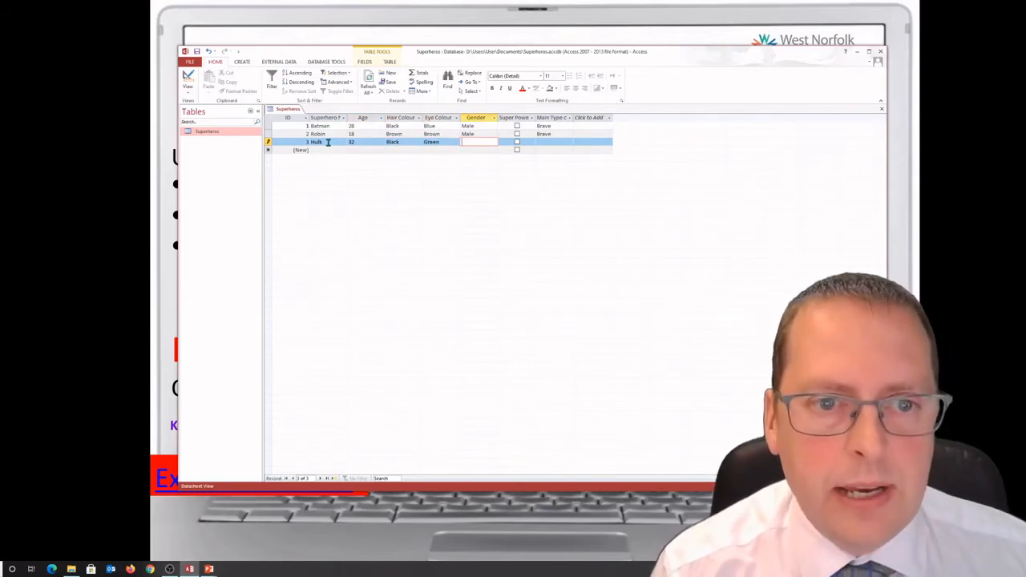
pyautogui.write('Male')
pyautogui.press('Tab')
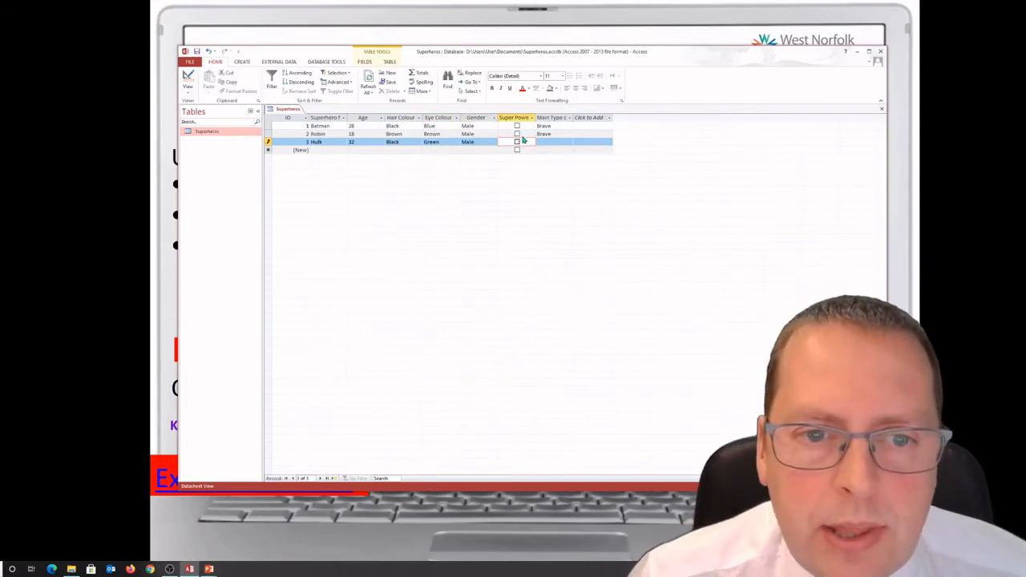
pyautogui.click(557, 142)
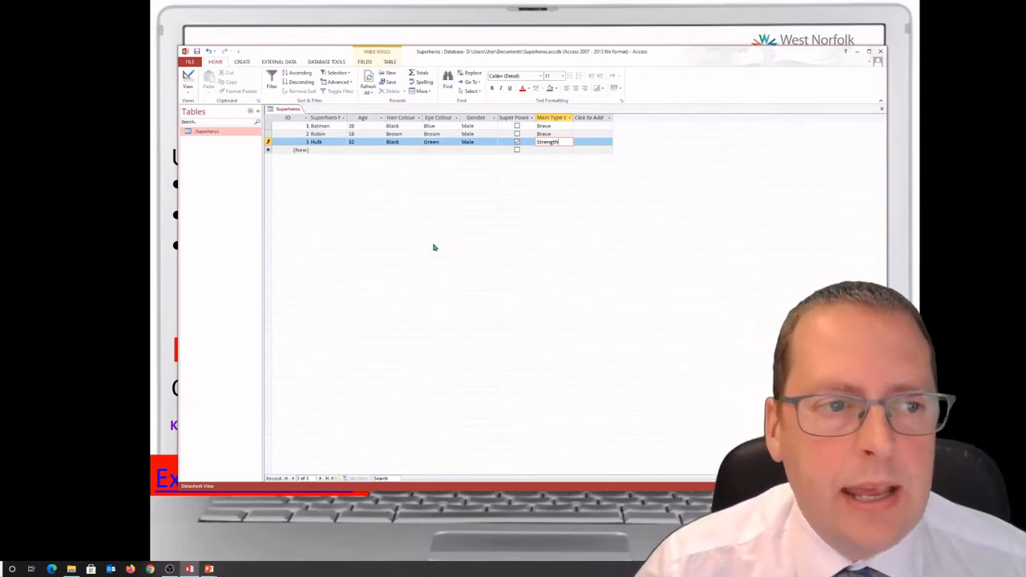
# Step: Add a record for Wonderwoman with age 20, Brown hair, Brown eyes, gender Female, Super Power ticked and main power type Stength
pyautogui.click(329, 150)
pyautogui.write('Wonder')
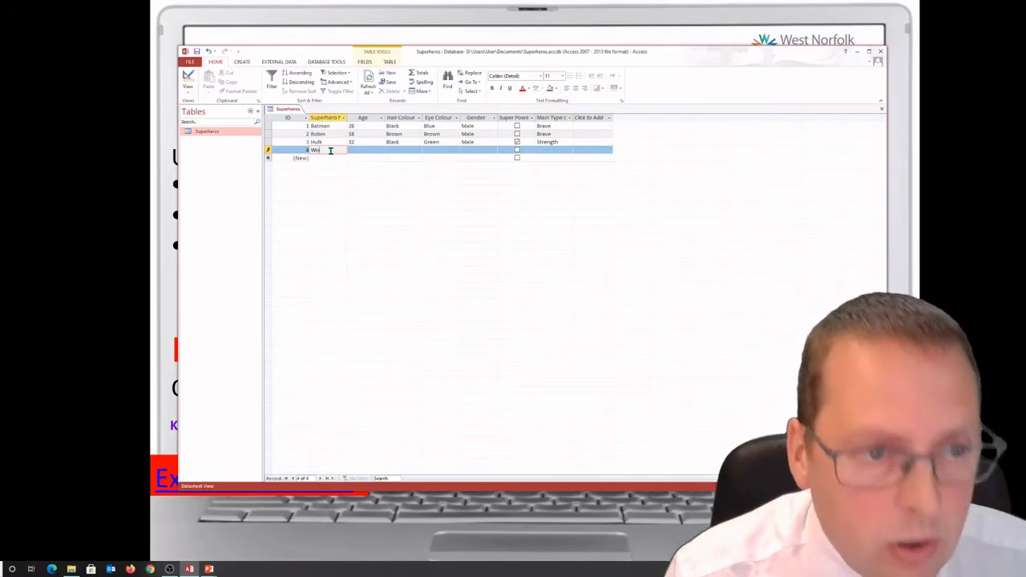
pyautogui.write('woman')
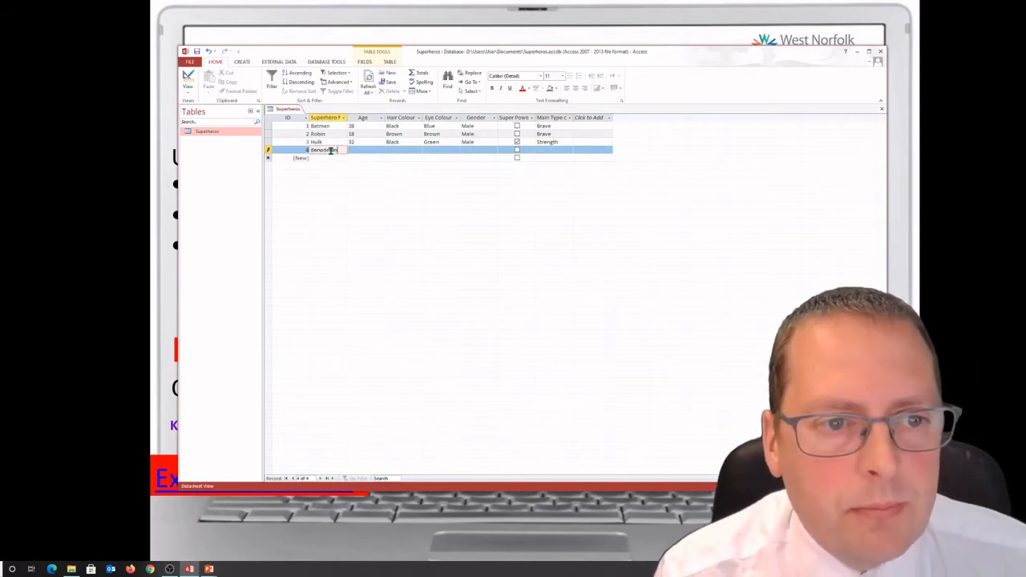
pyautogui.press('Tab')
pyautogui.write('2')
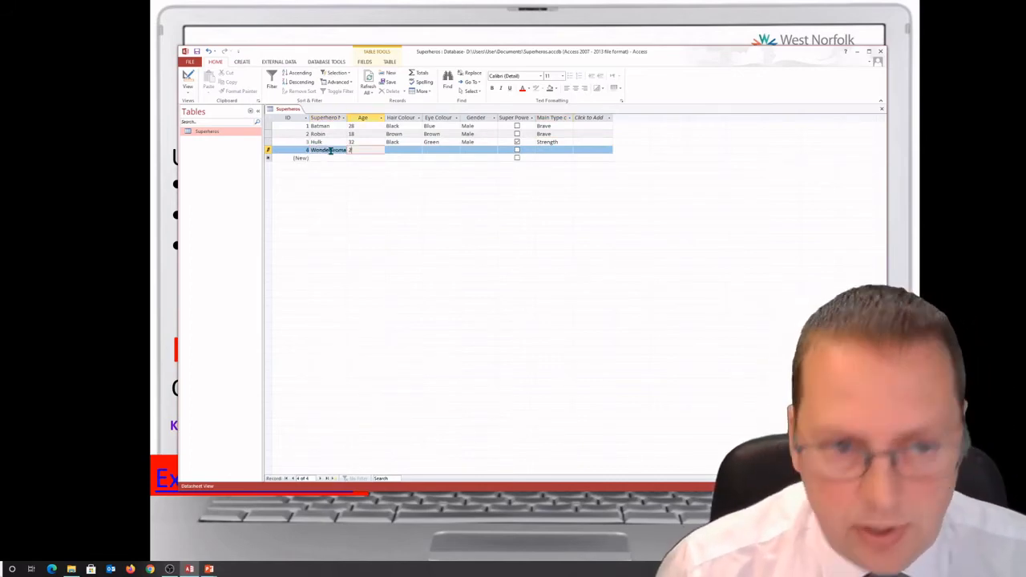
pyautogui.write('0')
pyautogui.press('Tab')
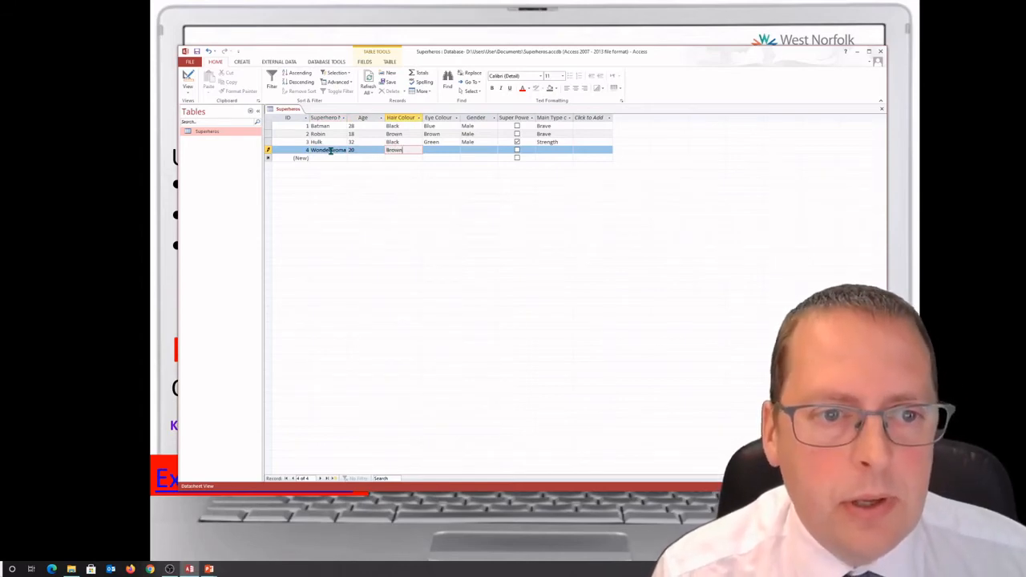
pyautogui.press('Tab')
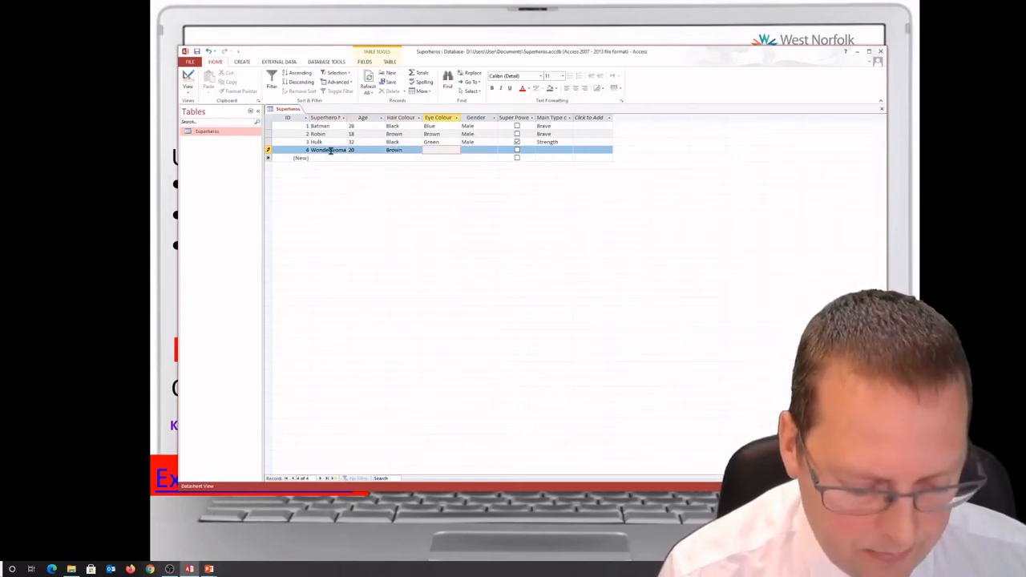
pyautogui.press('Tab')
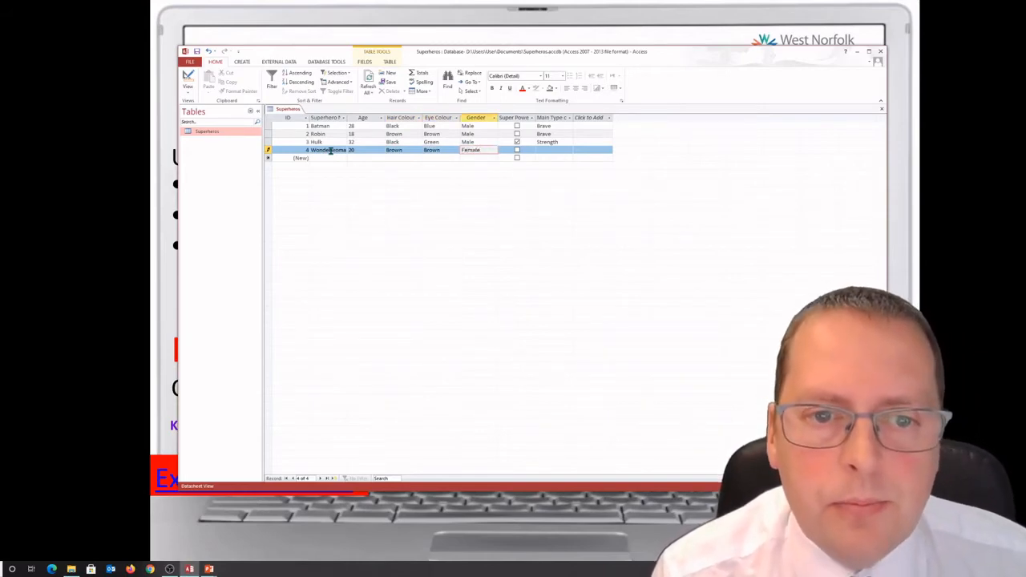
pyautogui.press('Tab')
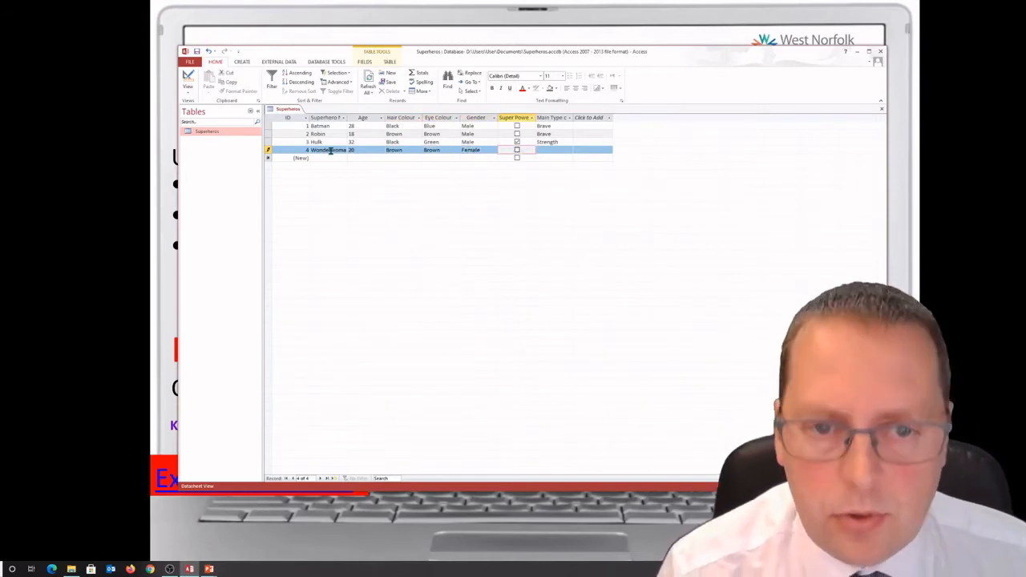
pyautogui.click(517, 151)
pyautogui.click(550, 149)
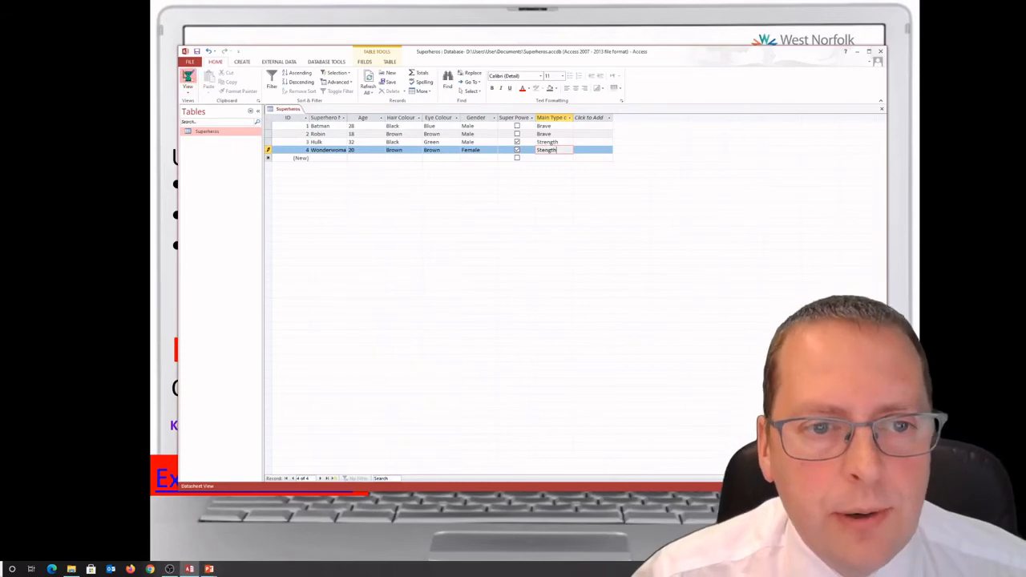
# Step: Change the Age field's data type to Number in the table's Design View
pyautogui.click(187, 77)
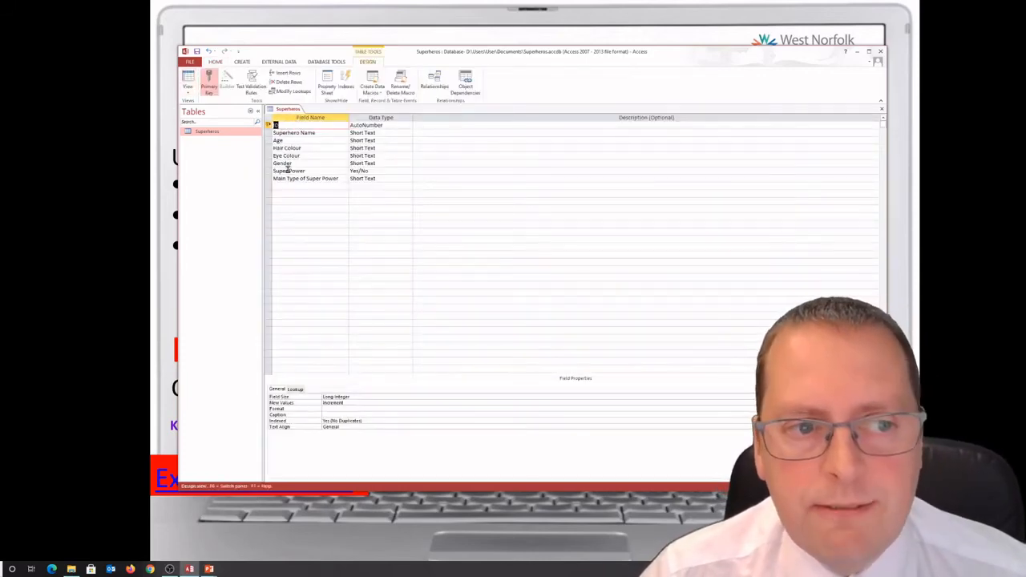
pyautogui.click(380, 141)
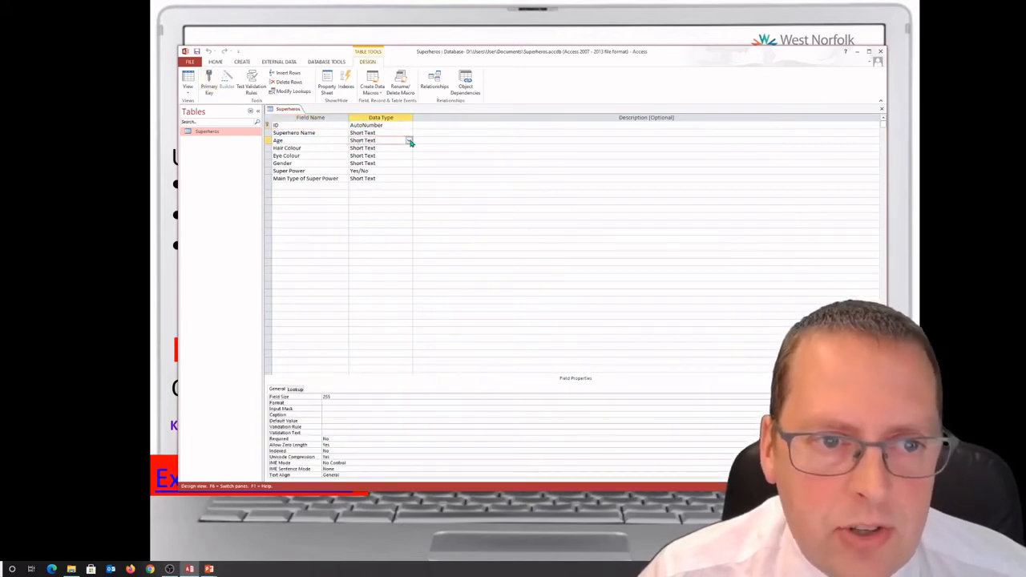
pyautogui.click(408, 141)
pyautogui.click(365, 163)
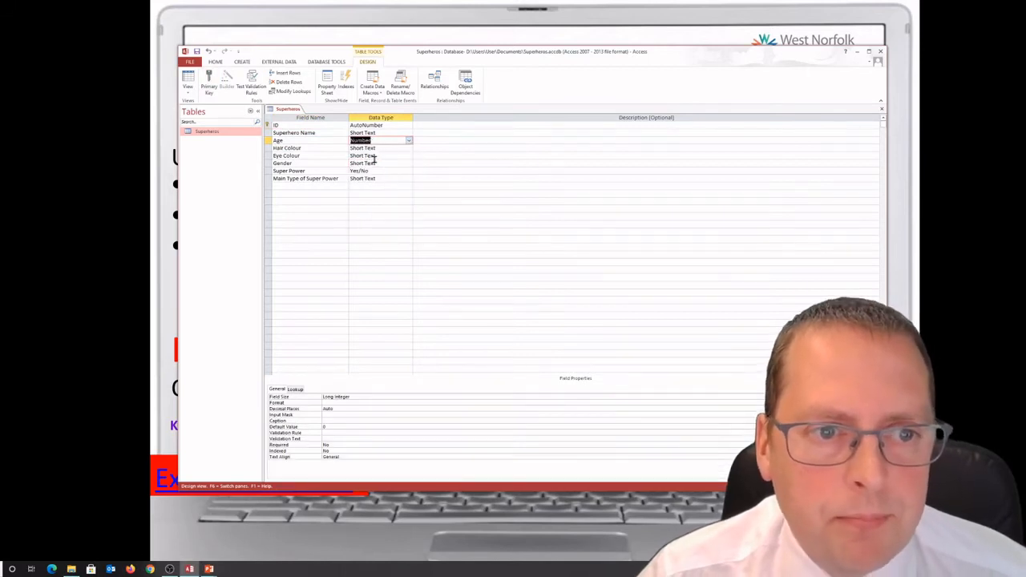
pyautogui.click(377, 215)
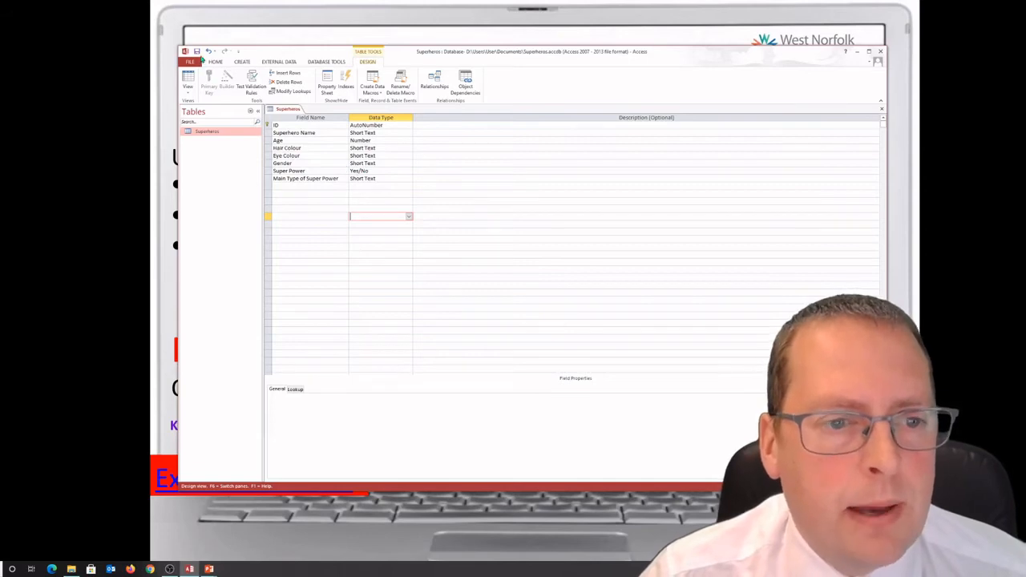
# Step: Save the table design, accepting the possible data loss, and return to Datasheet View
pyautogui.click(199, 53)
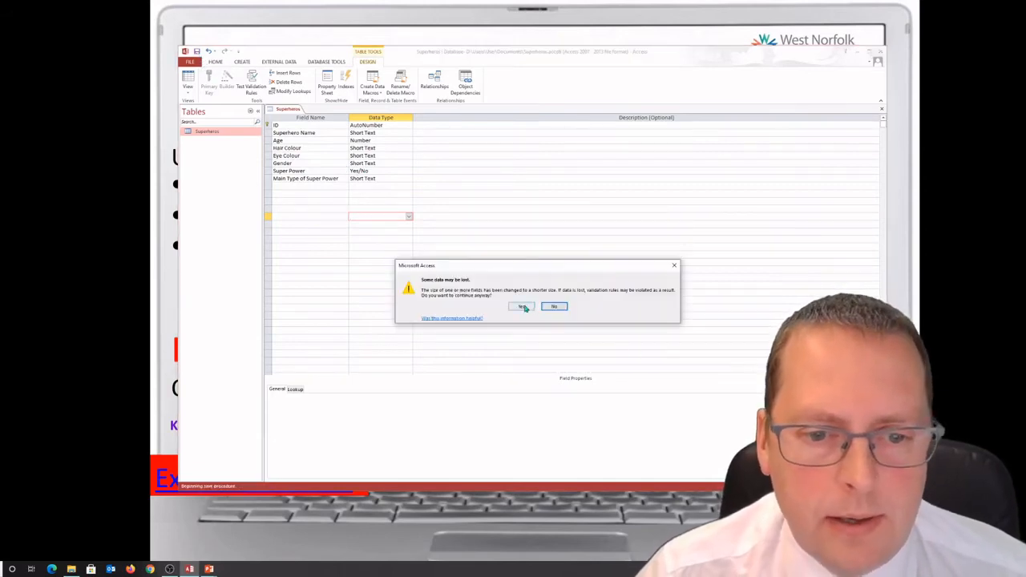
pyautogui.click(522, 307)
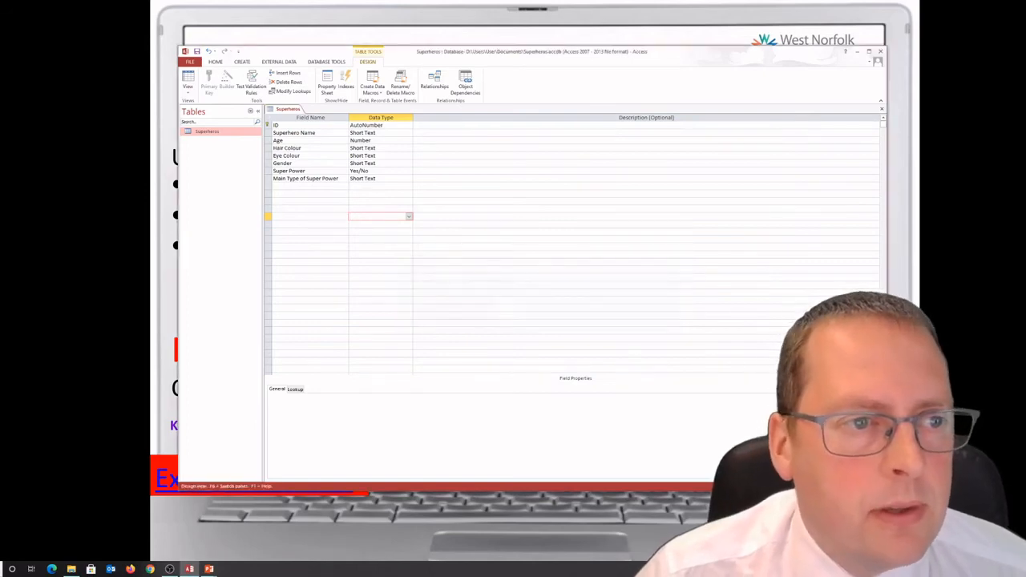
pyautogui.click(188, 80)
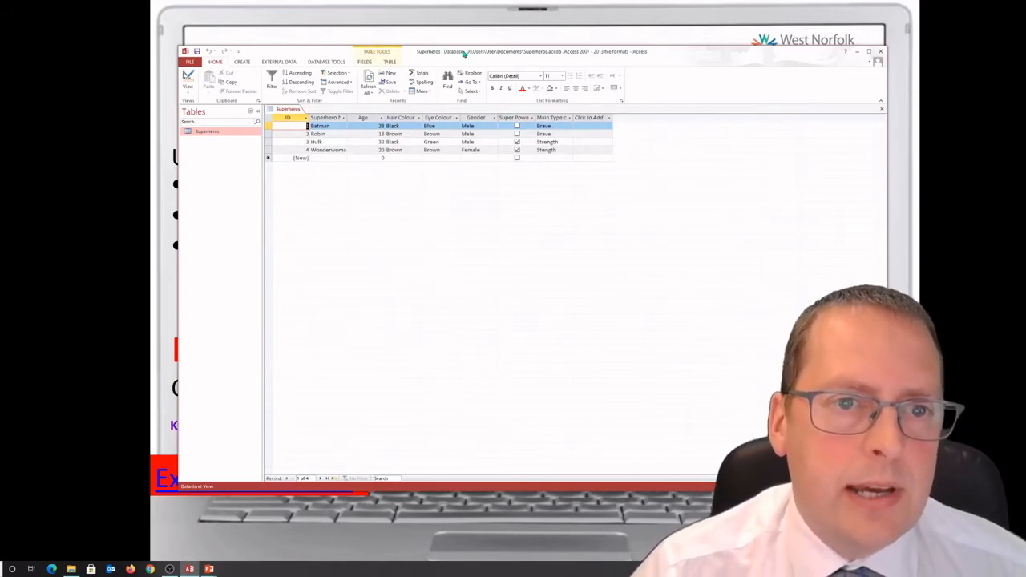
# Step: Move the database window off the slideshow to view the Validation Rule slide, and bring the window back over it
pyautogui.moveTo(462, 52); pyautogui.dragTo(577, 0)
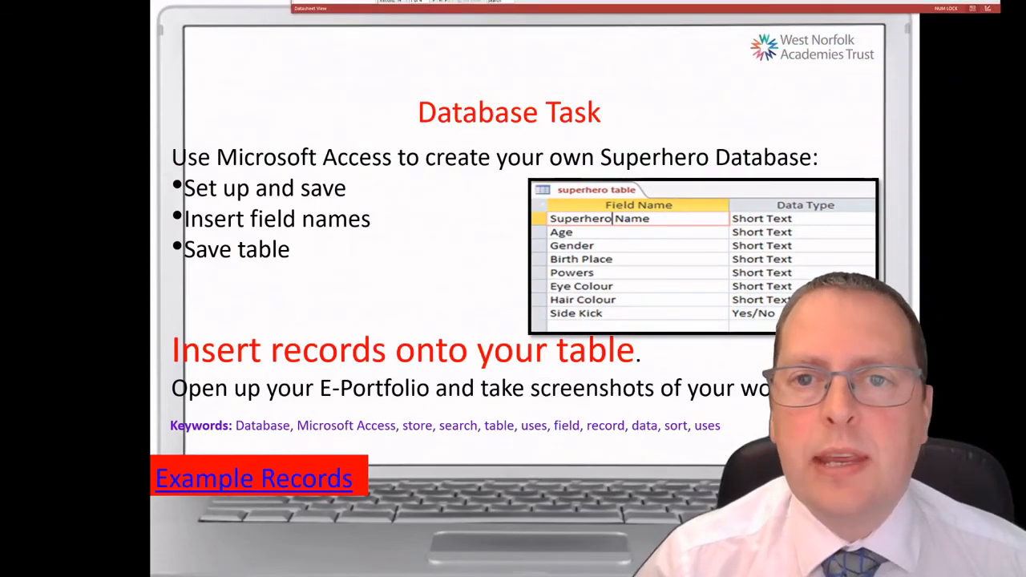
pyautogui.moveTo(716, 12); pyautogui.dragTo(715, 0)
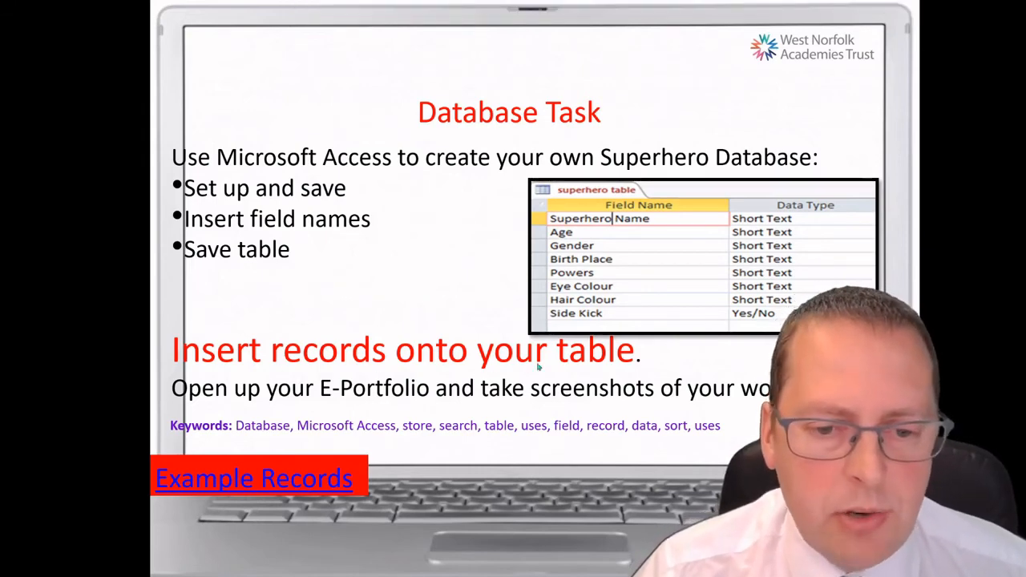
pyautogui.click(379, 307)
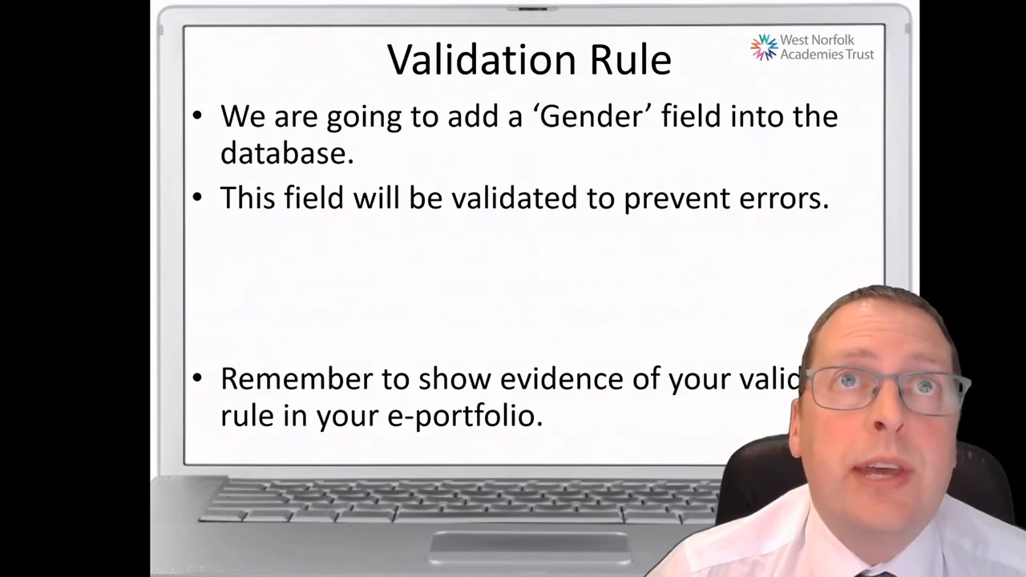
pyautogui.moveTo(575, 0); pyautogui.dragTo(497, 236)
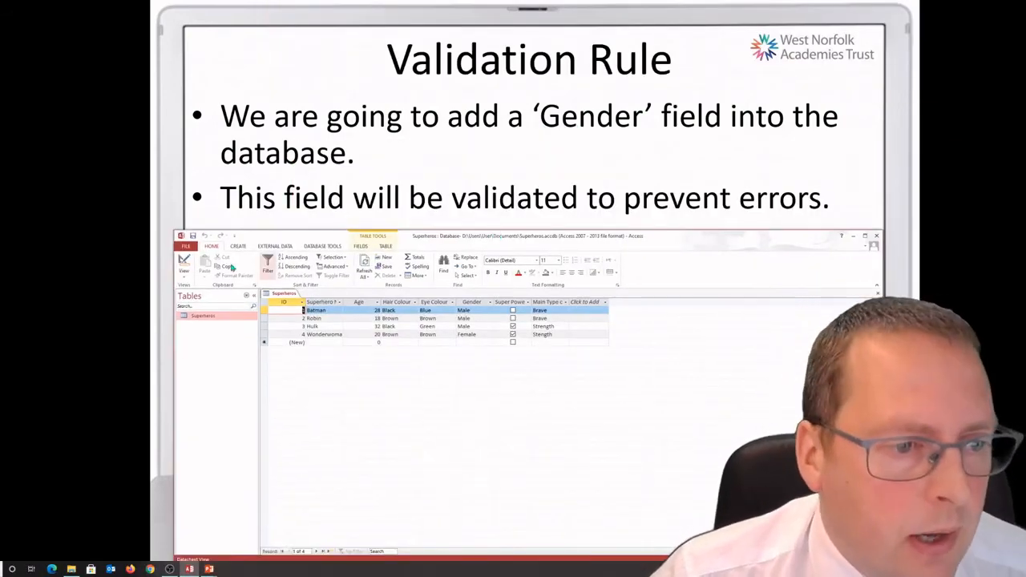
# Step: In the table's Design View, give Hair Colour the validation rule "Black" Or "Brown" Or "Green" Or "Blond" Or "Gray" Or "Blue"
pyautogui.click(183, 262)
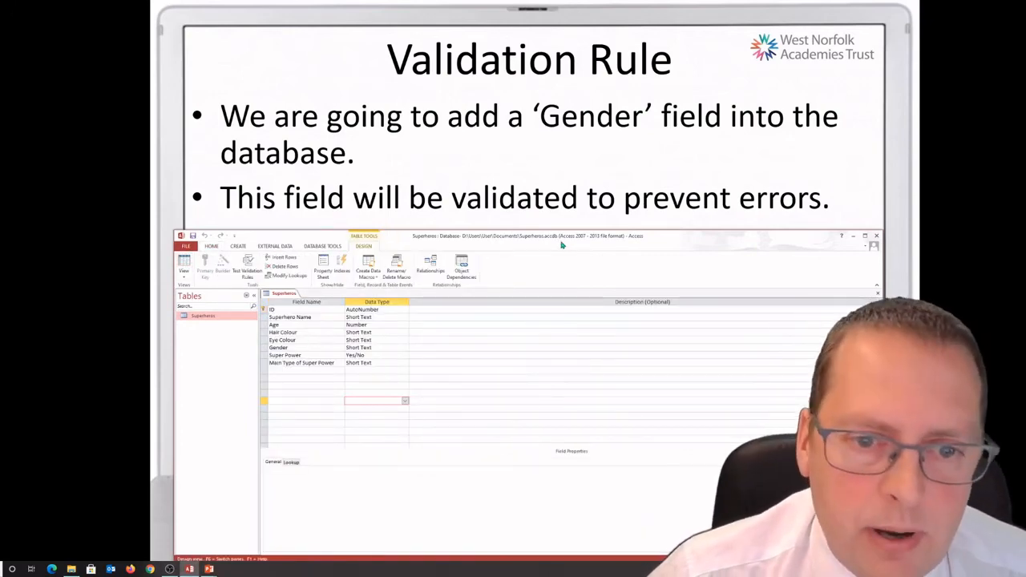
pyautogui.moveTo(557, 241); pyautogui.dragTo(573, 129)
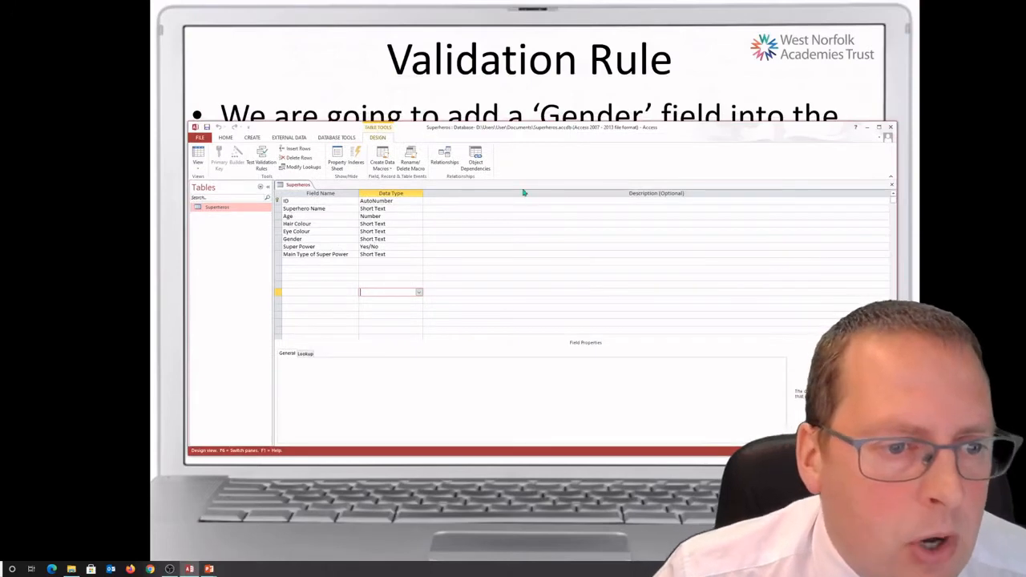
pyautogui.click(398, 224)
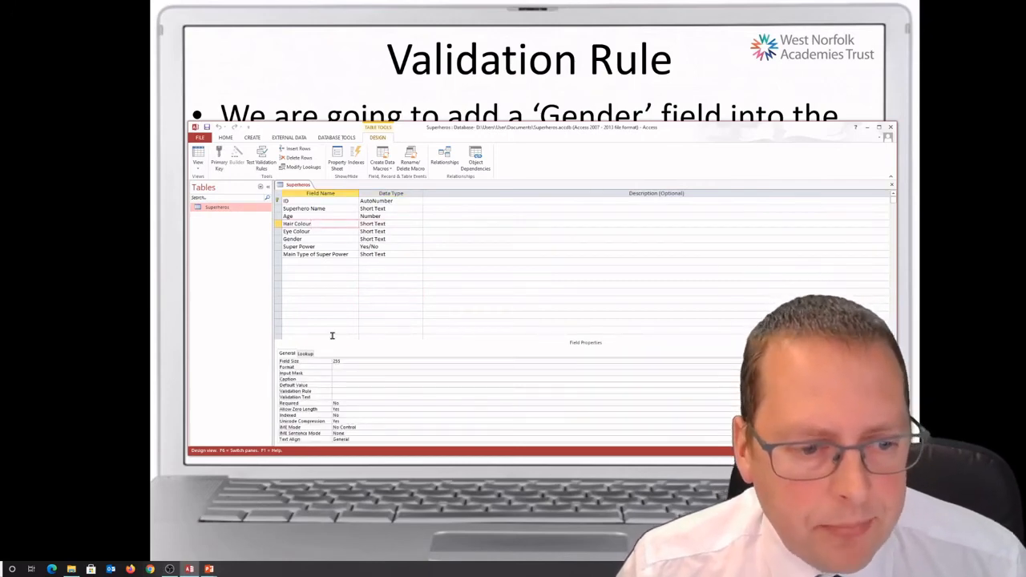
pyautogui.click(338, 391)
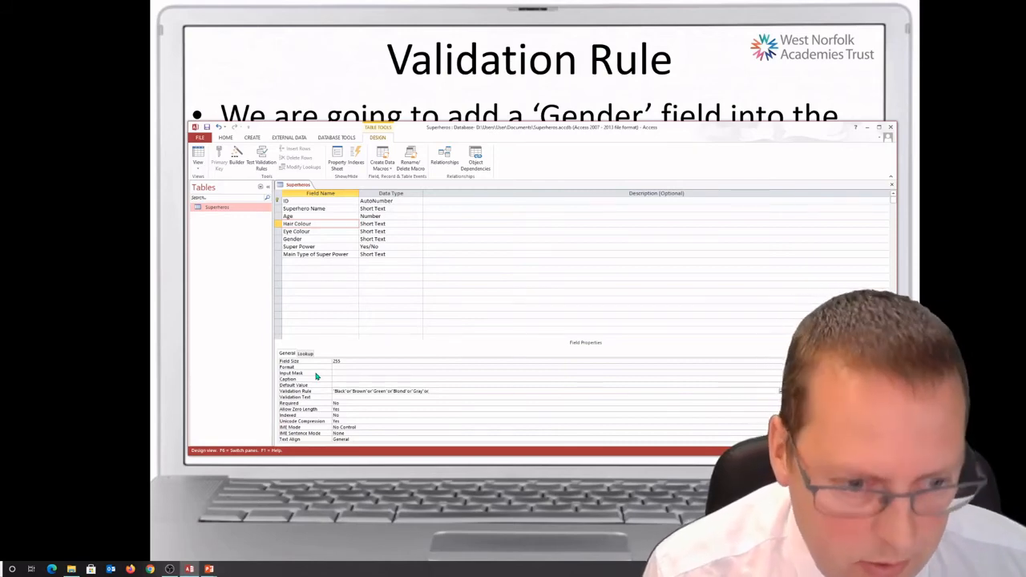
pyautogui.write('"Blue')
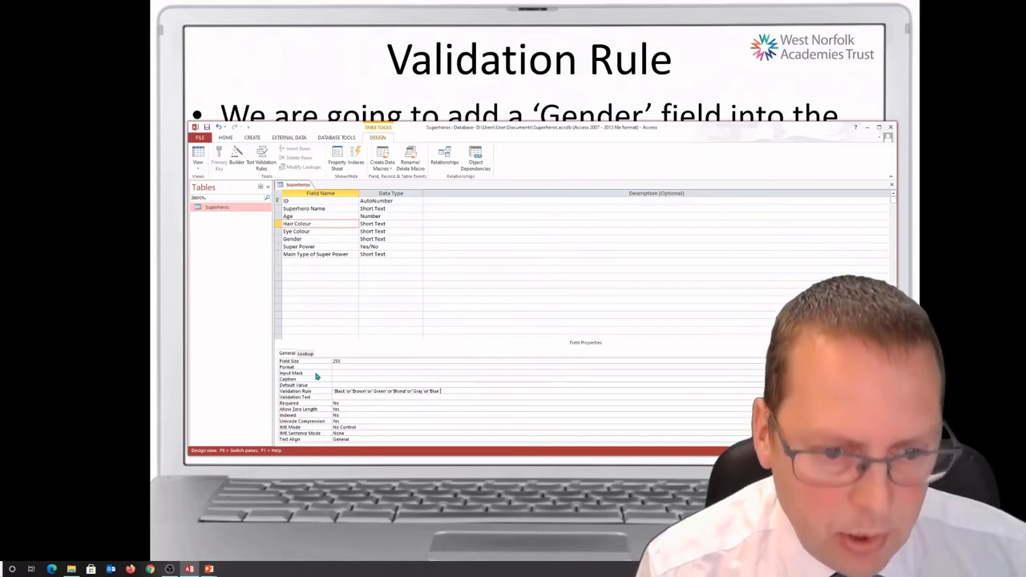
# Step: Set Hair Colour's validation text to "This is not a valid hair colour" and save the design, agreeing to test existing data against the new rule
pyautogui.click(347, 398)
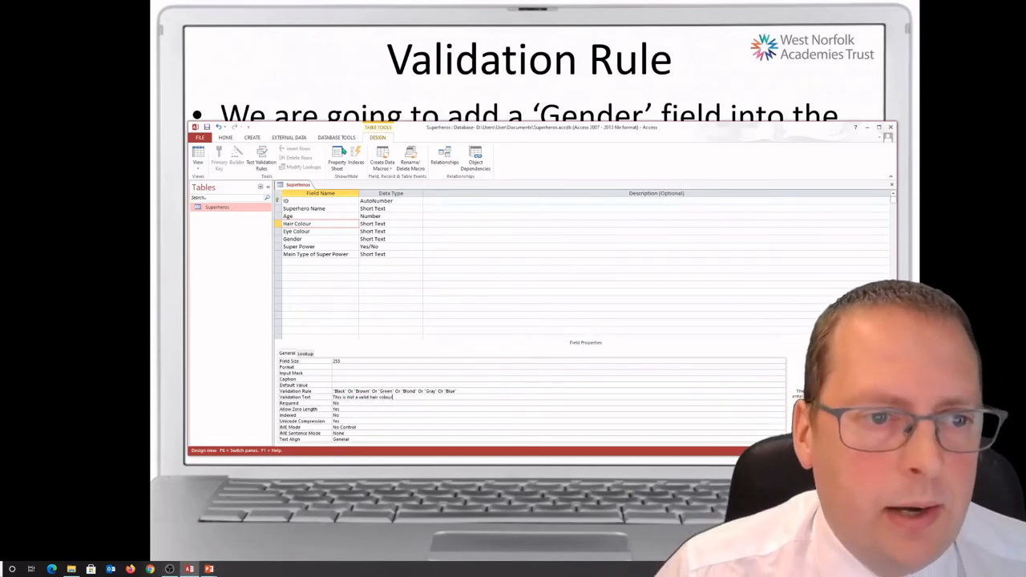
pyautogui.click(206, 127)
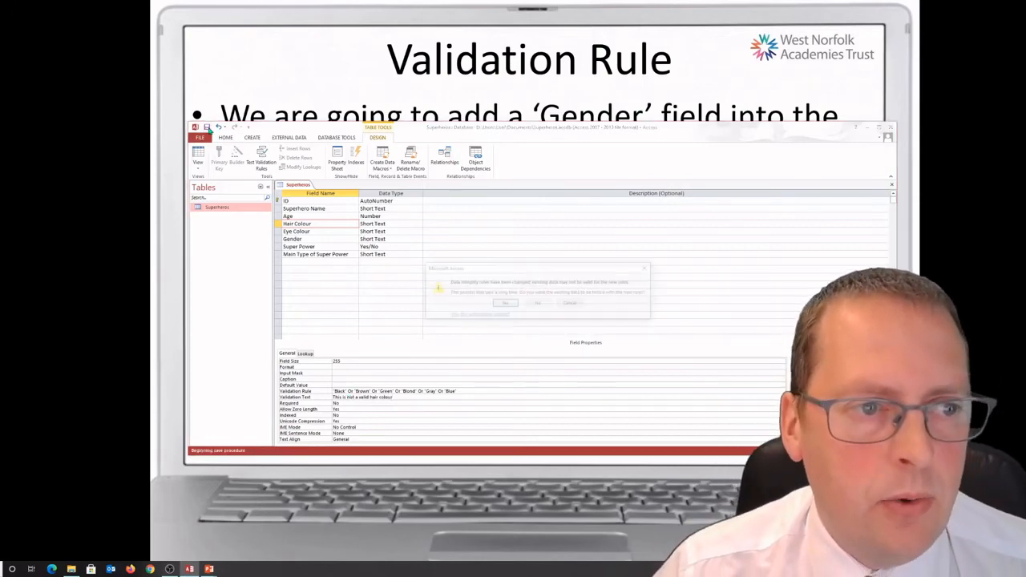
pyautogui.click(502, 304)
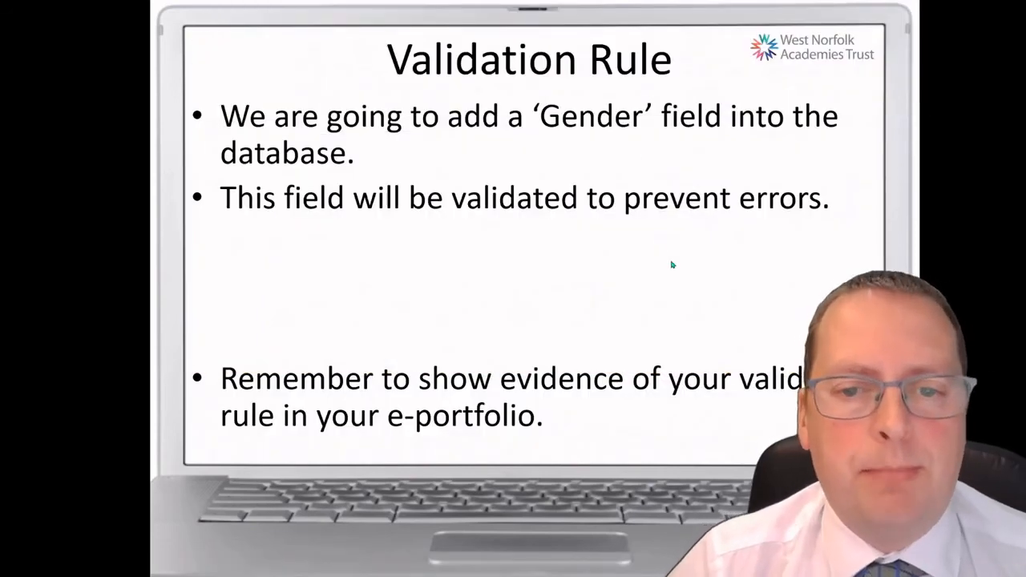
# Step: Go through the validation rule and validation text slides, and bring the database window back over the slideshow, making it taller
pyautogui.click(554, 306)
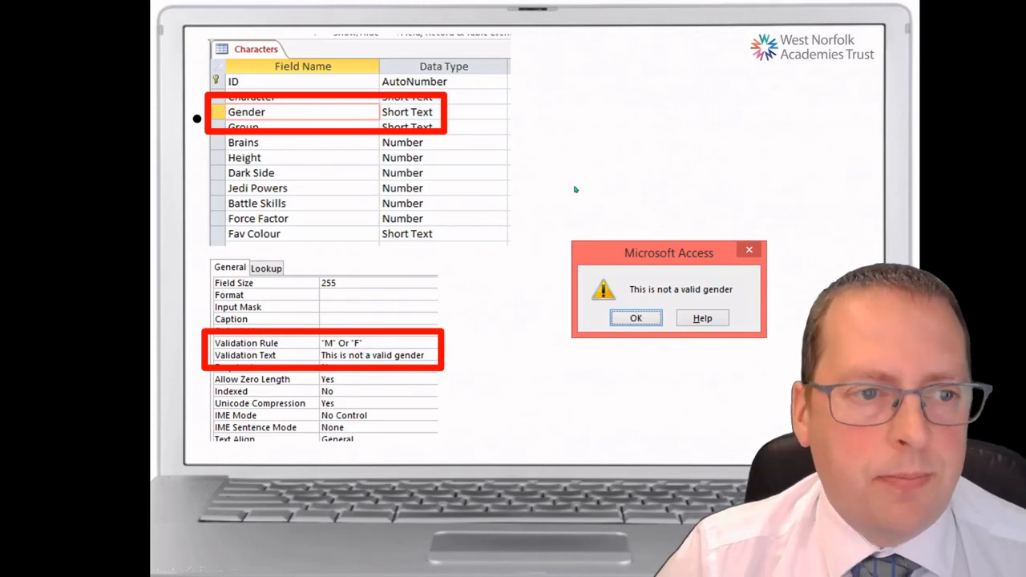
pyautogui.click(406, 279)
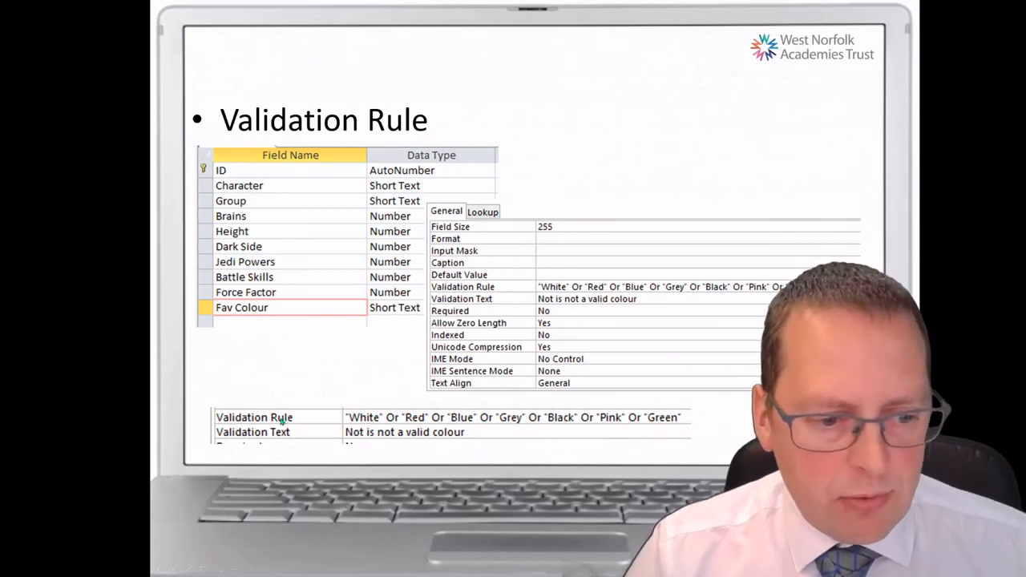
pyautogui.click(362, 373)
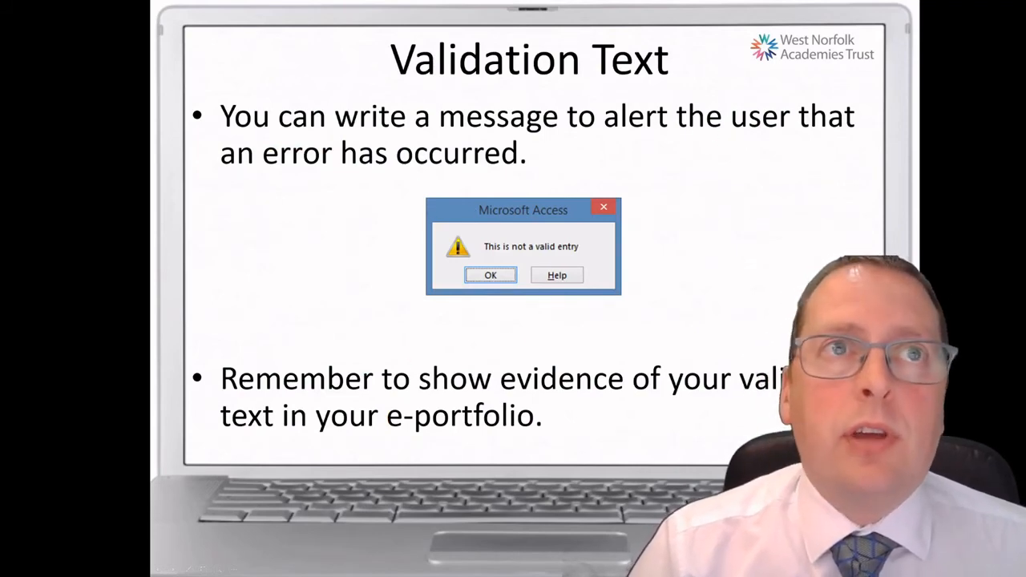
pyautogui.moveTo(553, 0); pyautogui.dragTo(485, 33)
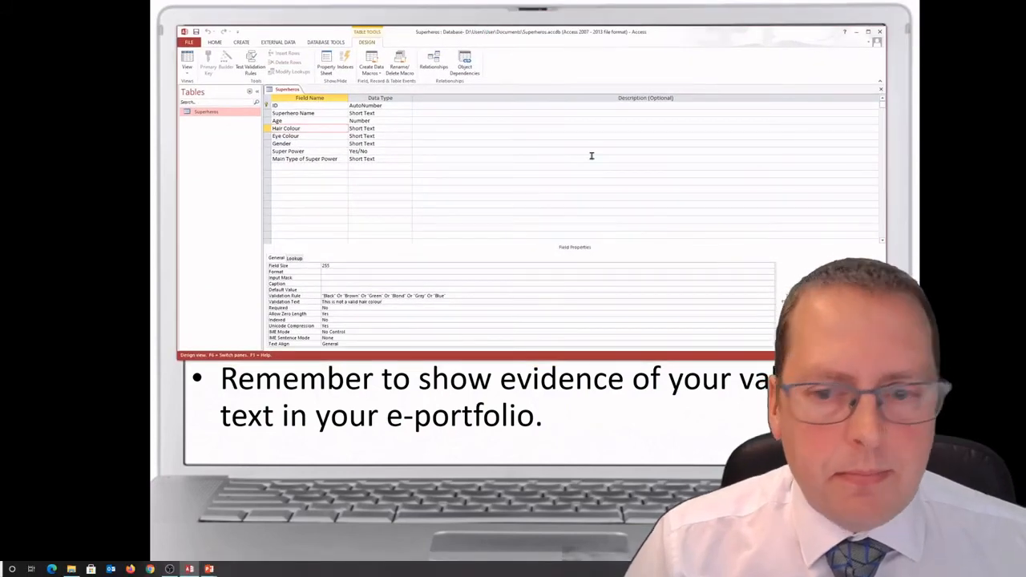
pyautogui.moveTo(528, 360); pyautogui.dragTo(529, 446)
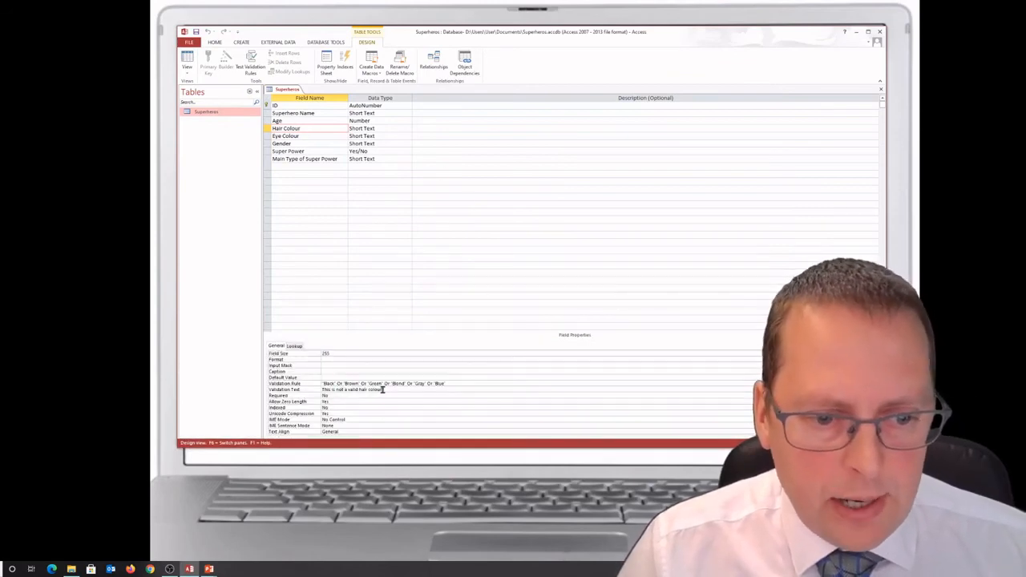
# Step: Return to Datasheet View and start a new record for Iron Man with age 35
pyautogui.click(187, 60)
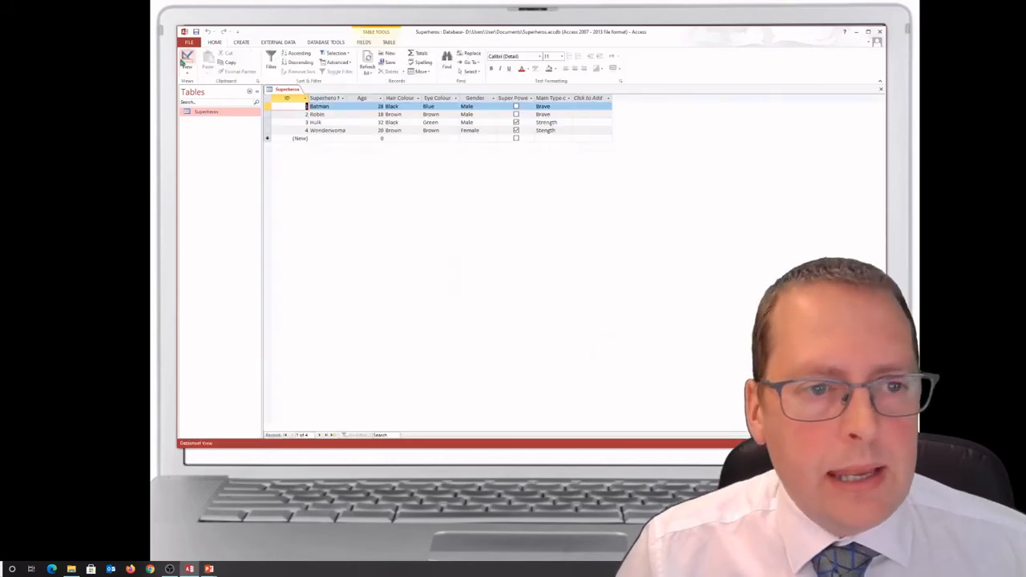
pyautogui.click(337, 138)
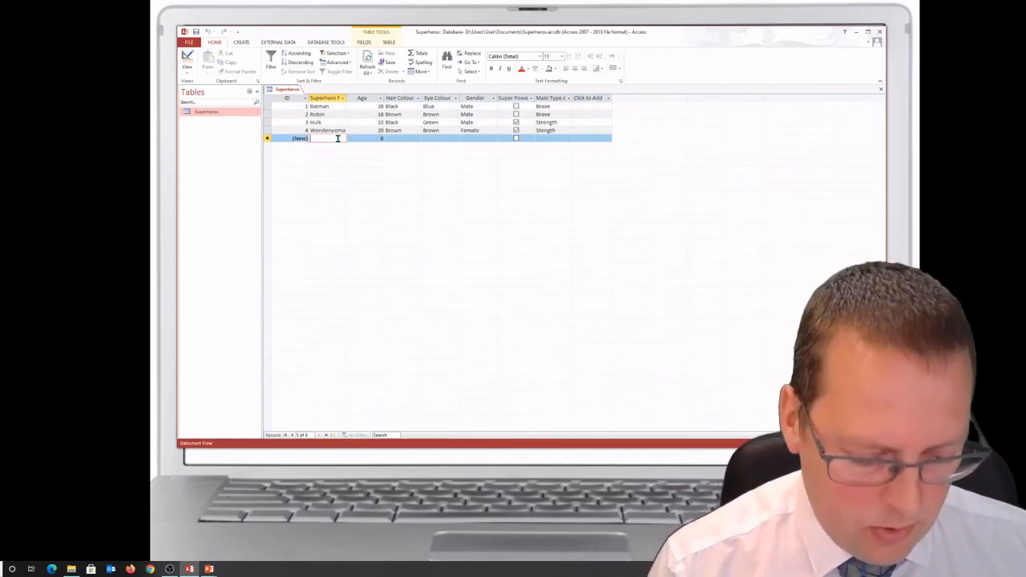
pyautogui.write('Iron')
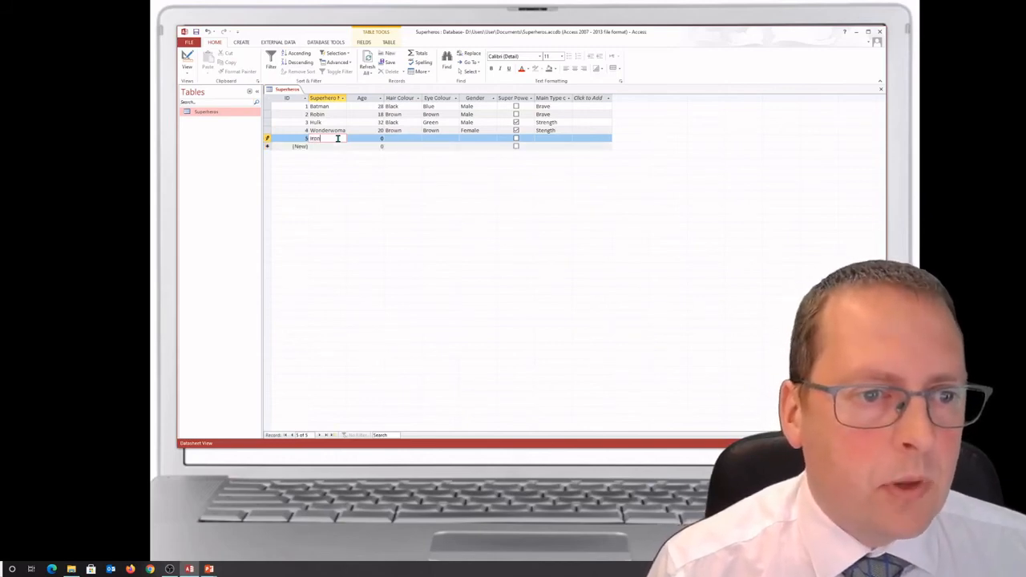
pyautogui.write(' Man')
pyautogui.press('Tab')
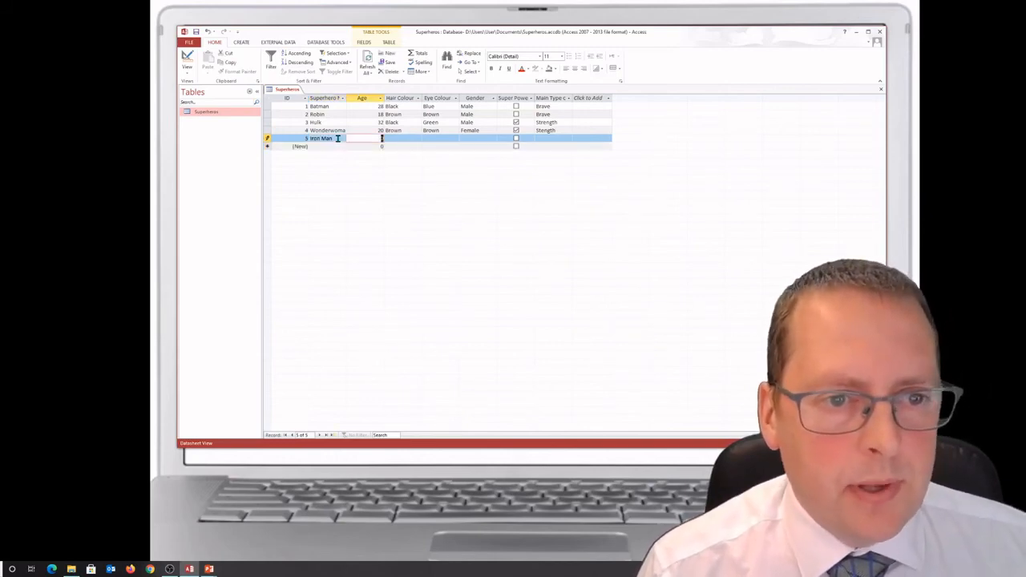
pyautogui.write('45')
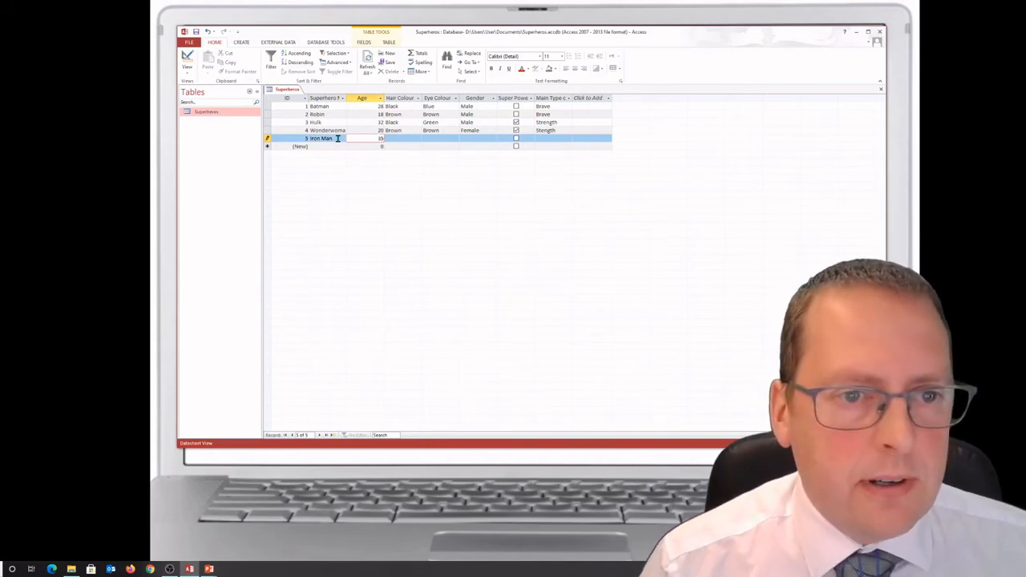
# Step: Try to enter the misspelled hair colour "Blak" for Iron Man and leave the field, to test the validation rule
pyautogui.press('Tab')
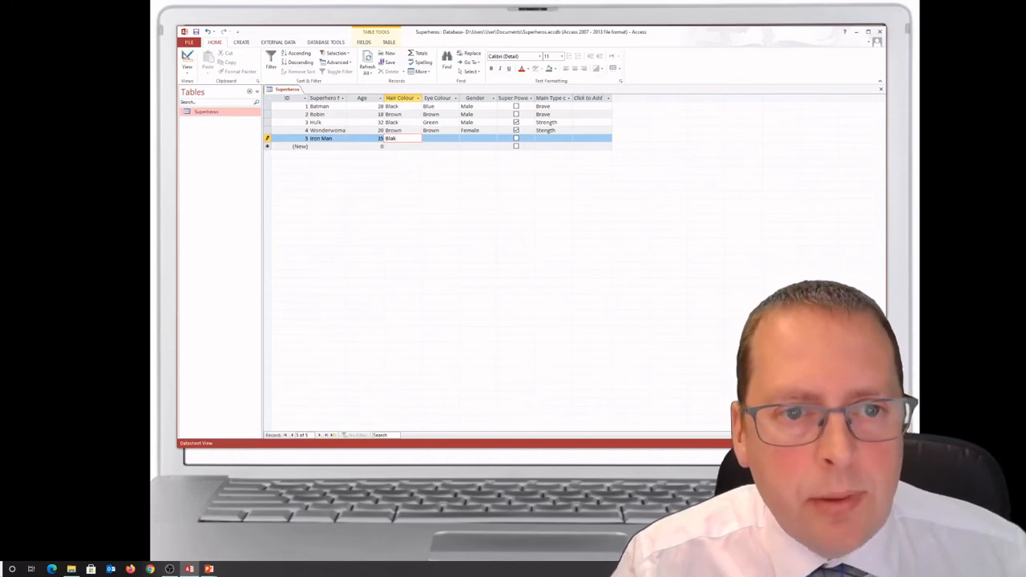
pyautogui.click(444, 140)
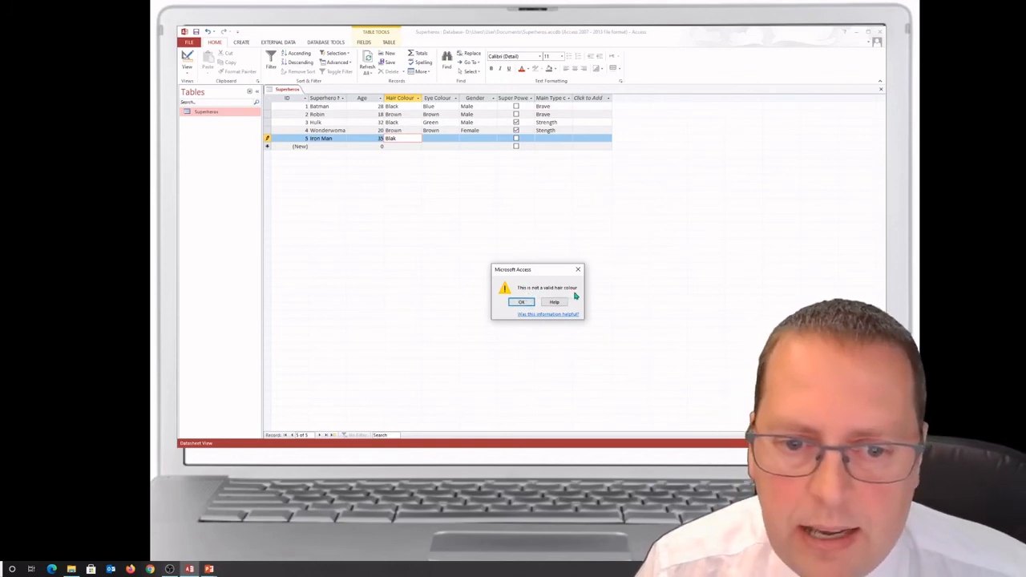
pyautogui.click(525, 301)
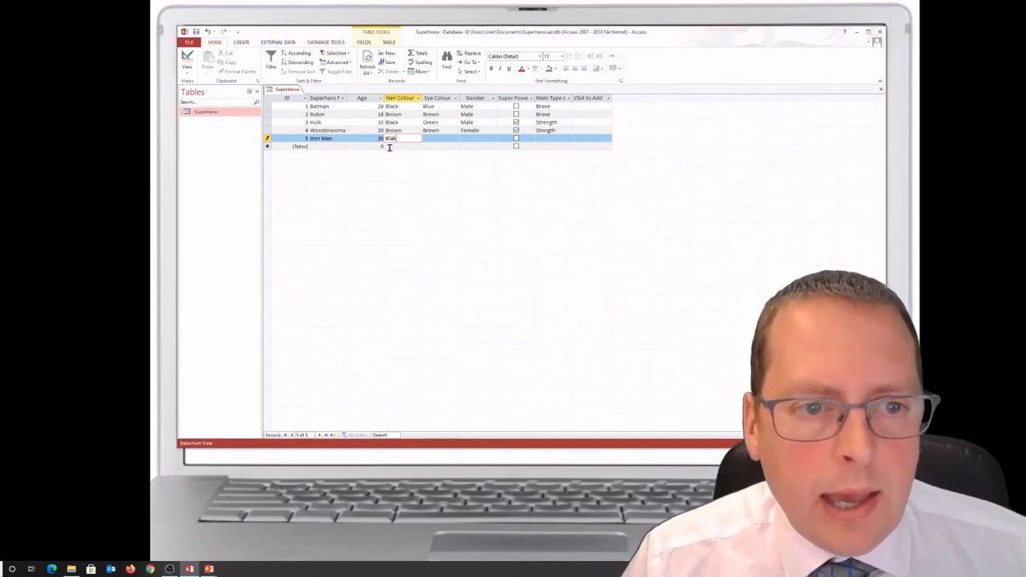
pyautogui.click(448, 152)
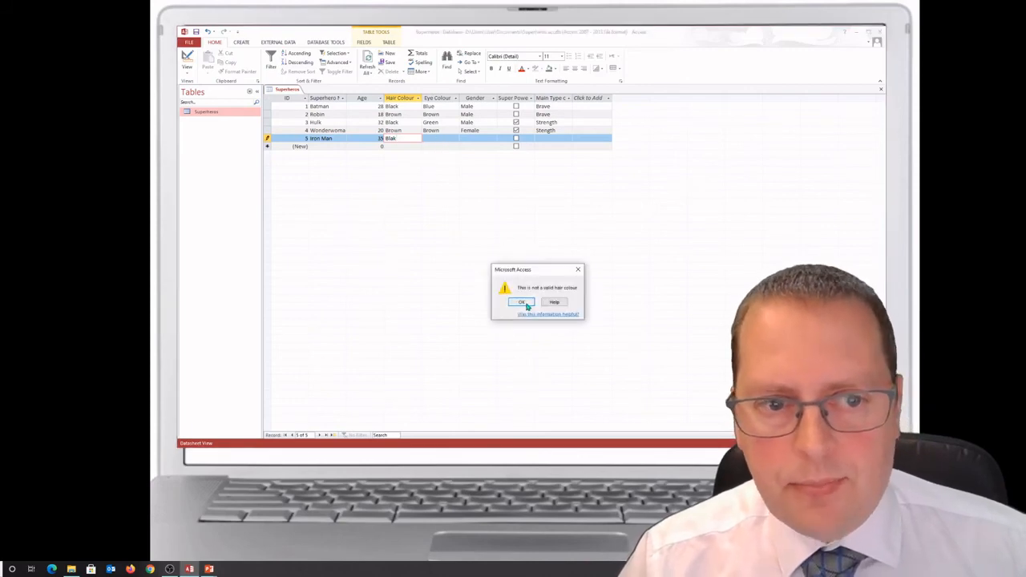
pyautogui.click(527, 300)
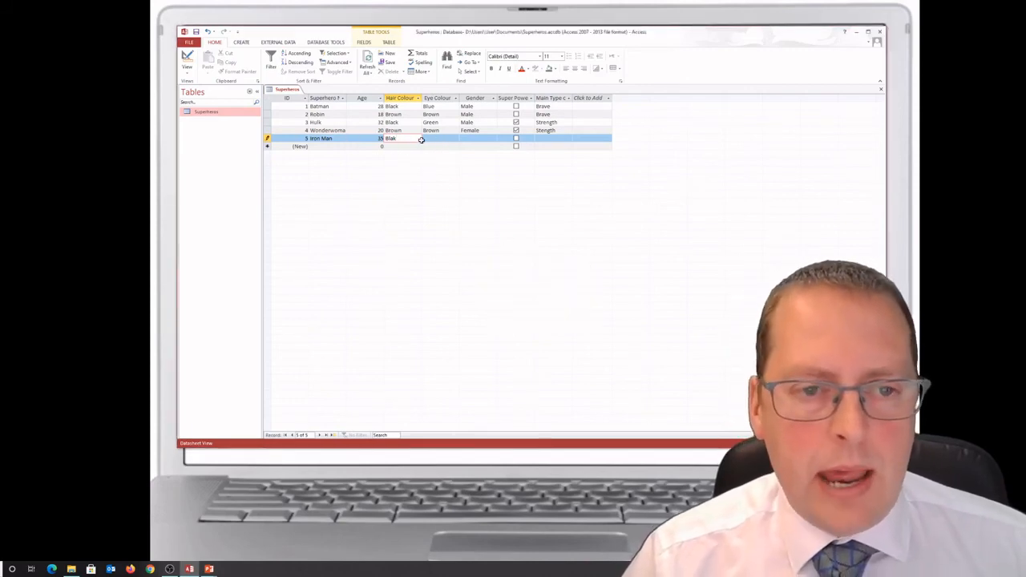
pyautogui.click(474, 141)
pyautogui.click(530, 303)
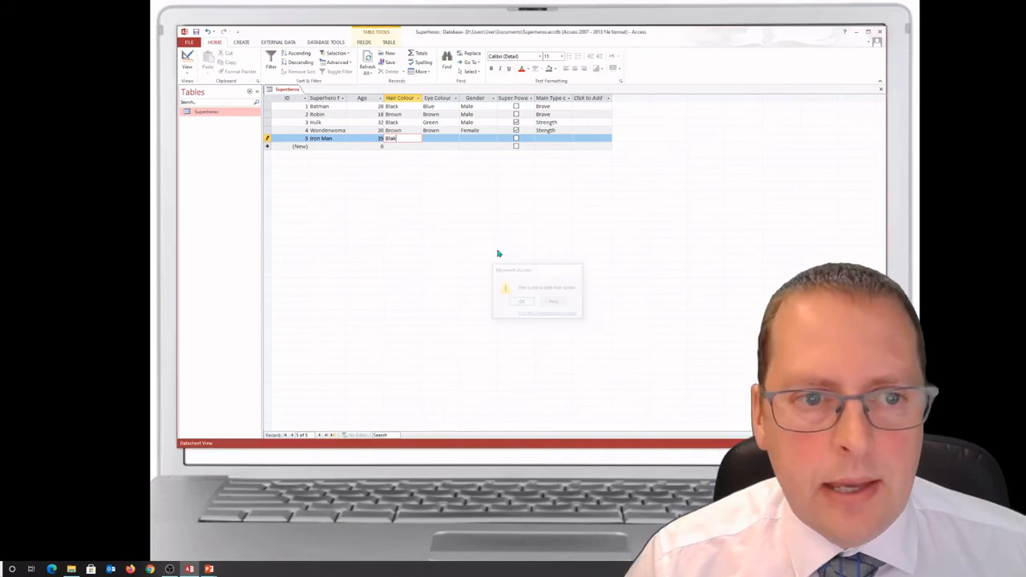
# Step: Complete Iron Man's record with hair colour Black, eye colour Blue, gender Male and main power type Clever, leaving Super Power unticked
pyautogui.press('BackSpace')
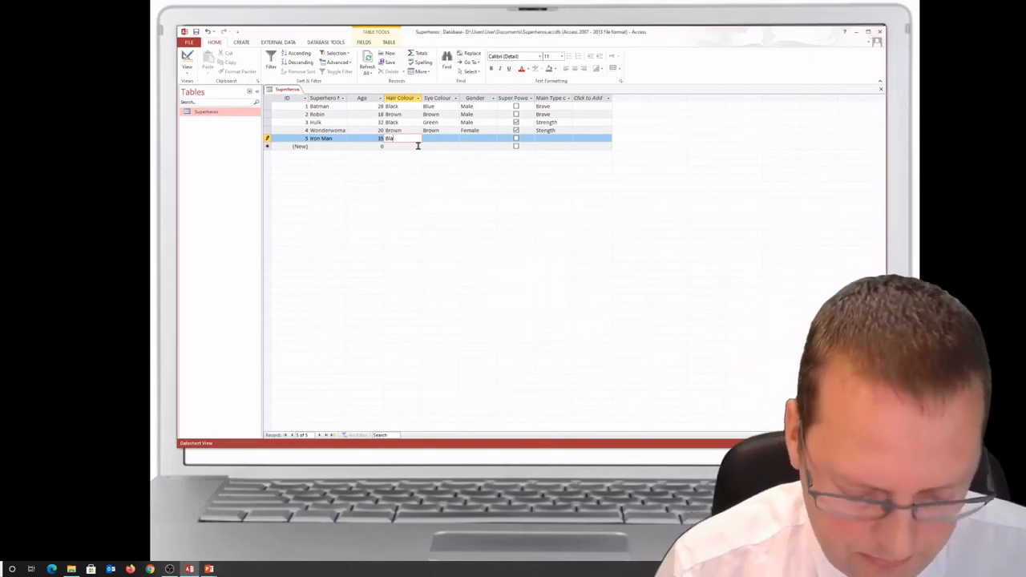
pyautogui.write('ck')
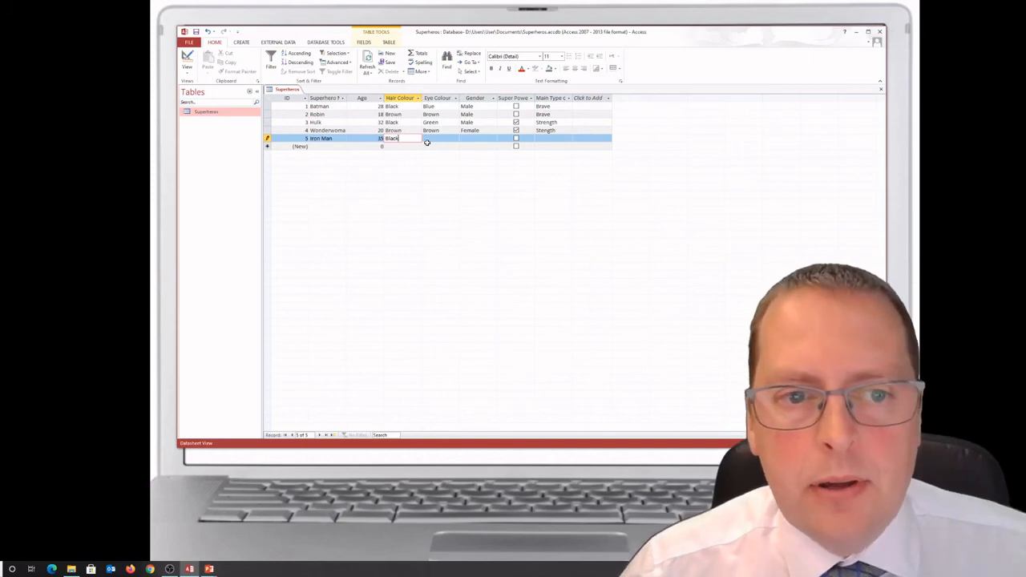
pyautogui.click(435, 137)
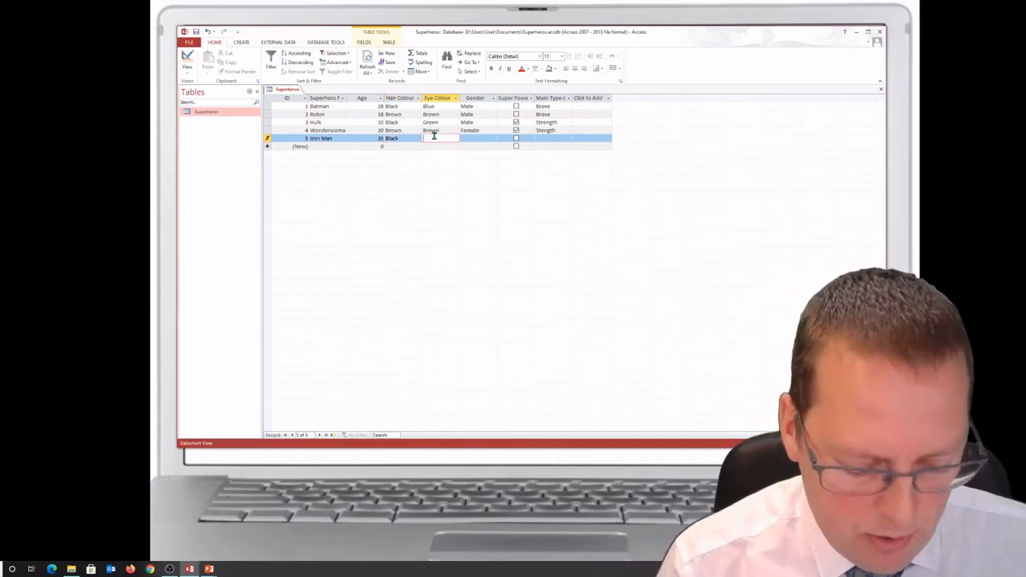
pyautogui.write('Blue')
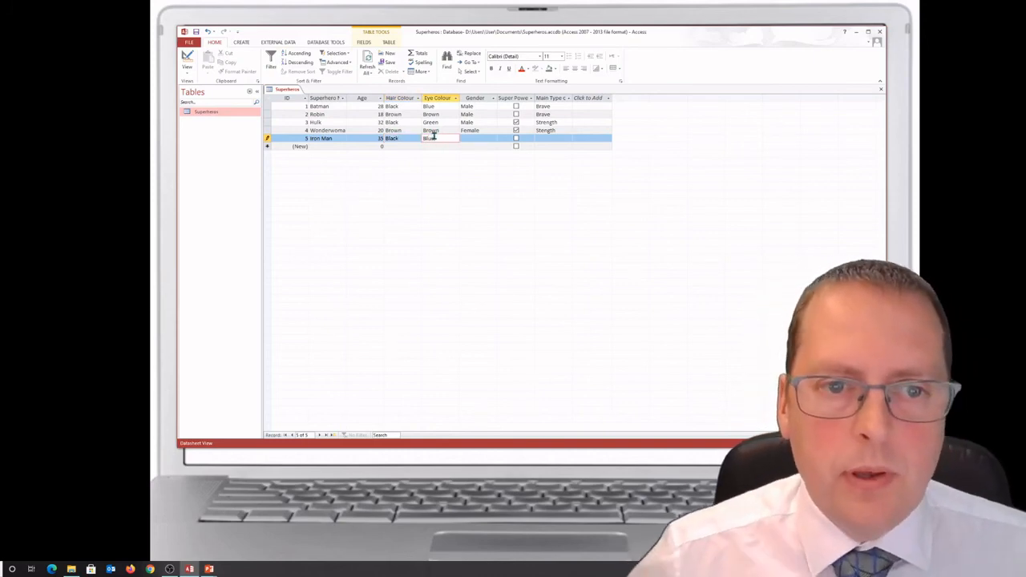
pyautogui.click(466, 138)
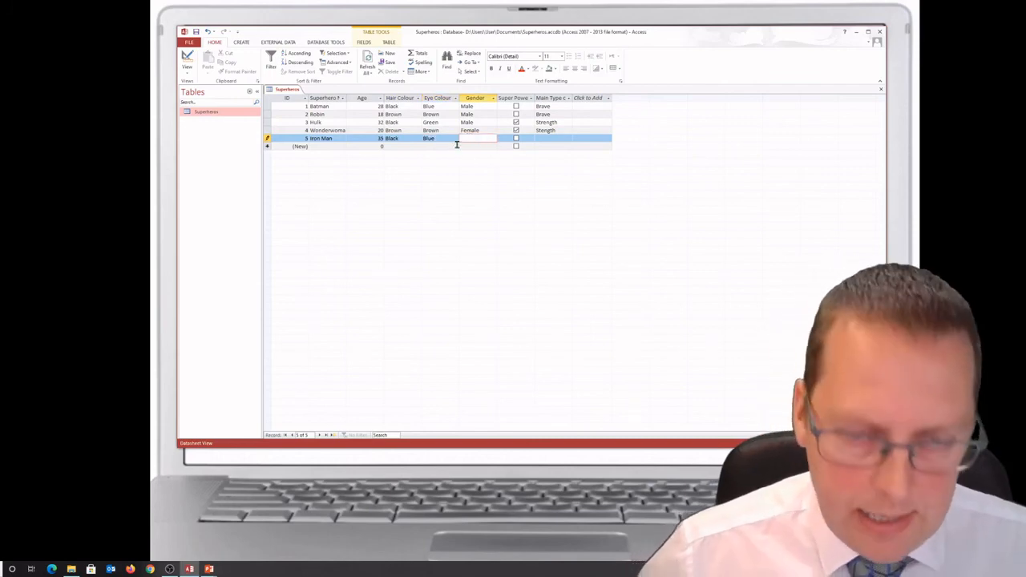
pyautogui.write('M')
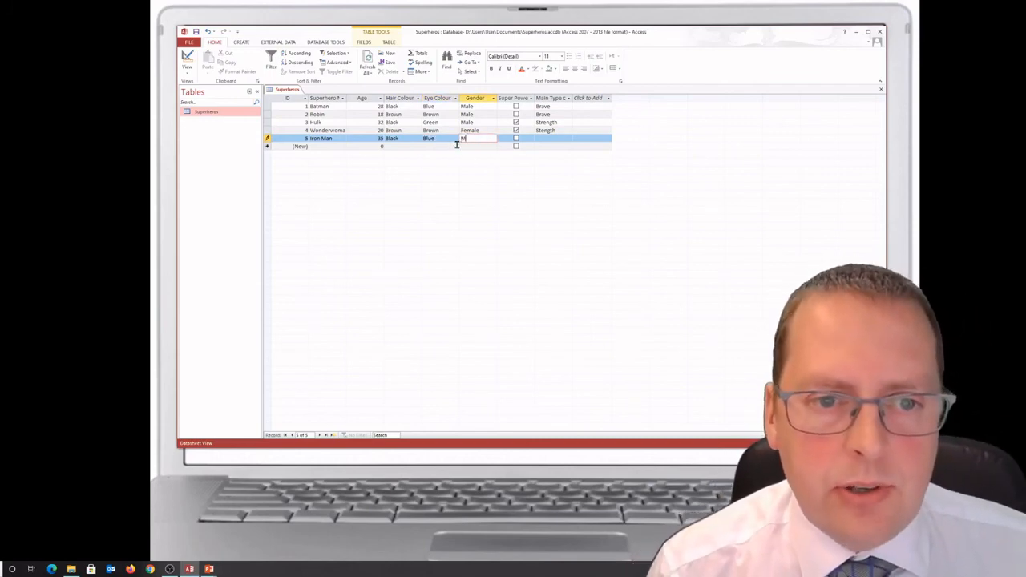
pyautogui.write('ale')
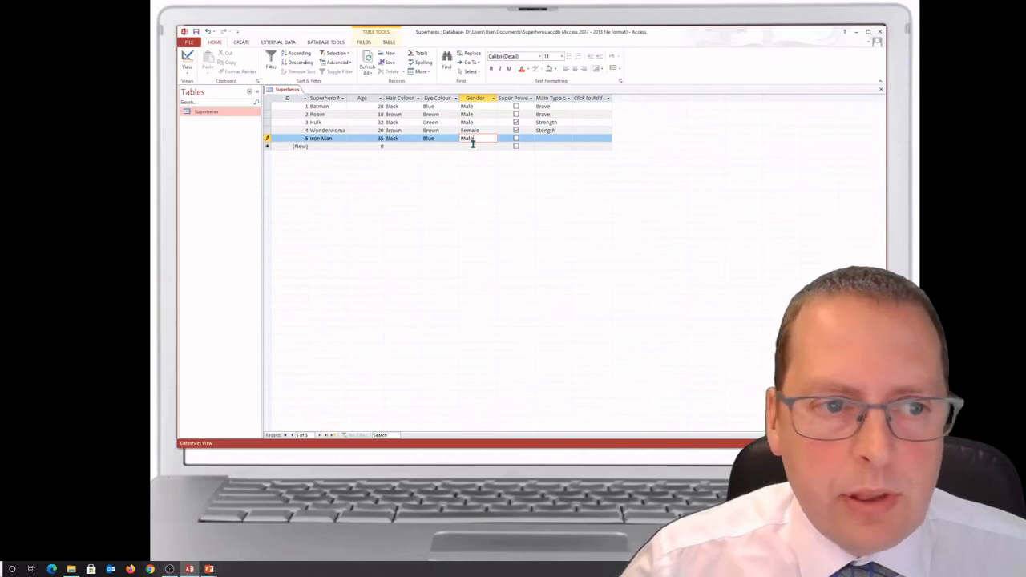
pyautogui.click(548, 138)
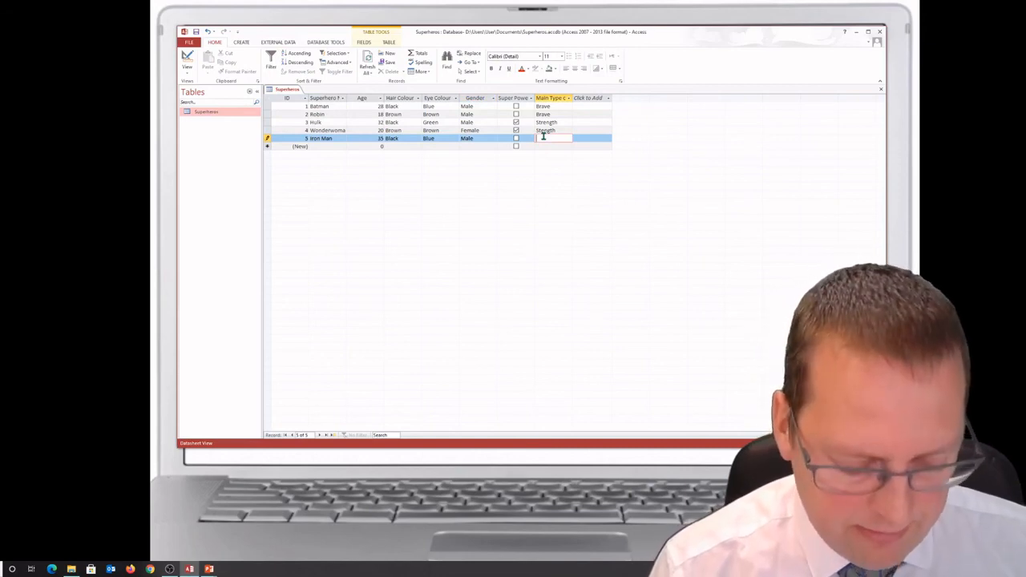
pyautogui.write('Clever')
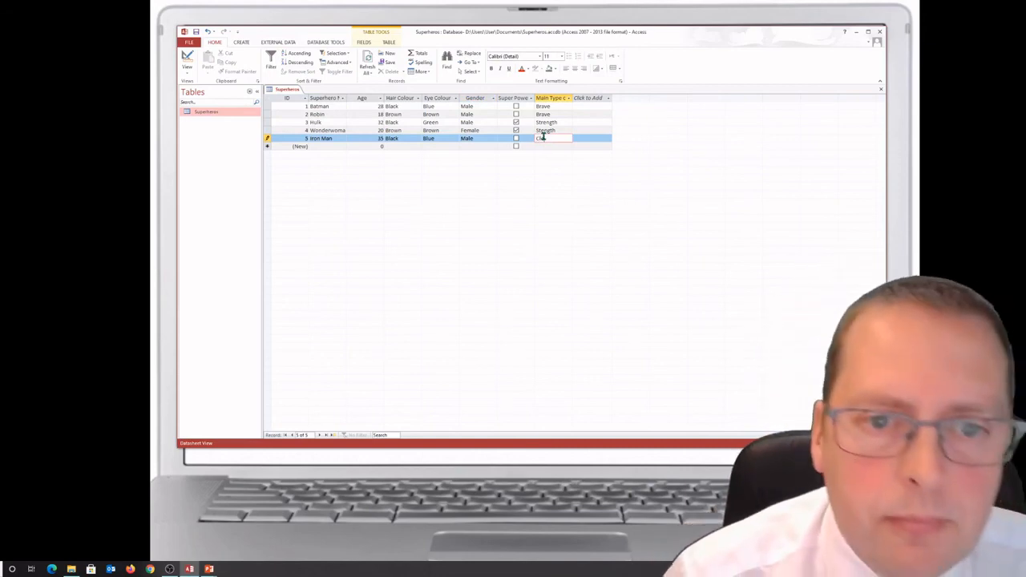
pyautogui.click(586, 145)
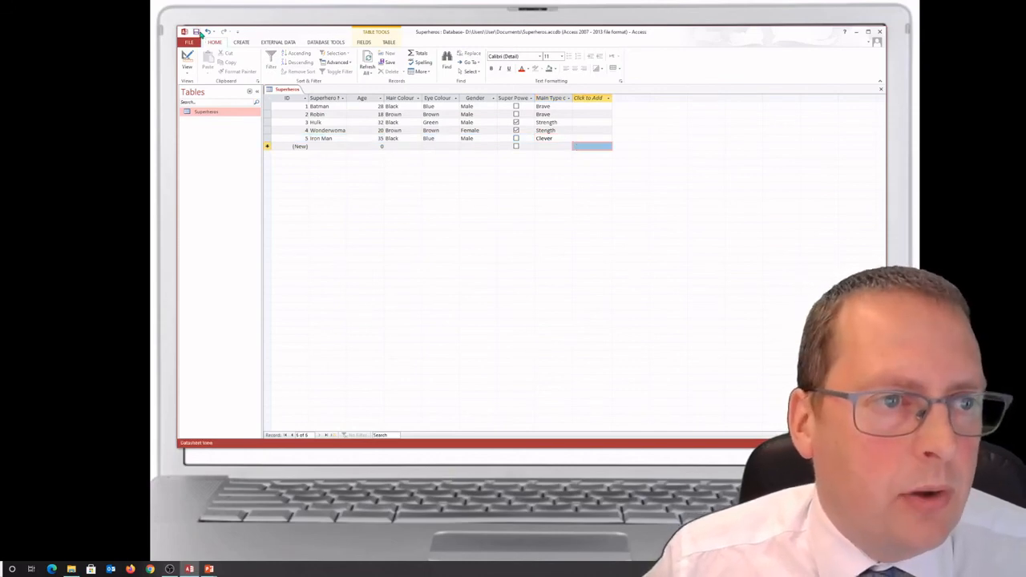